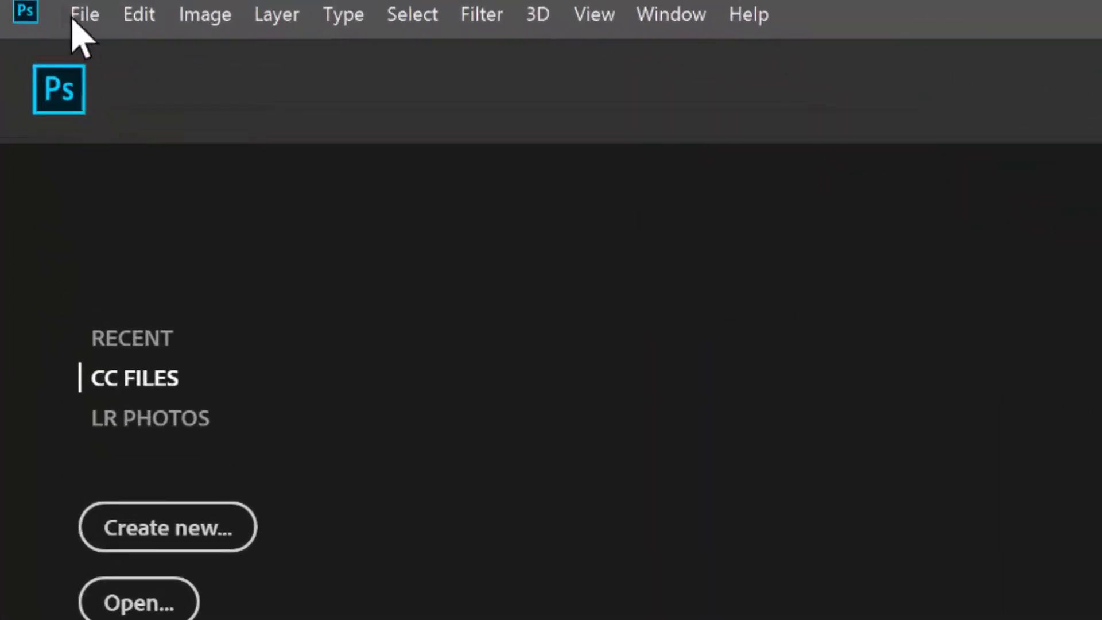
Create a new 2560 × 1440 pixel document at 300 pixels/inch in RGB Color, with Background Color as the background contents
{"action": "left_click", "coordinate": [81, 17]}
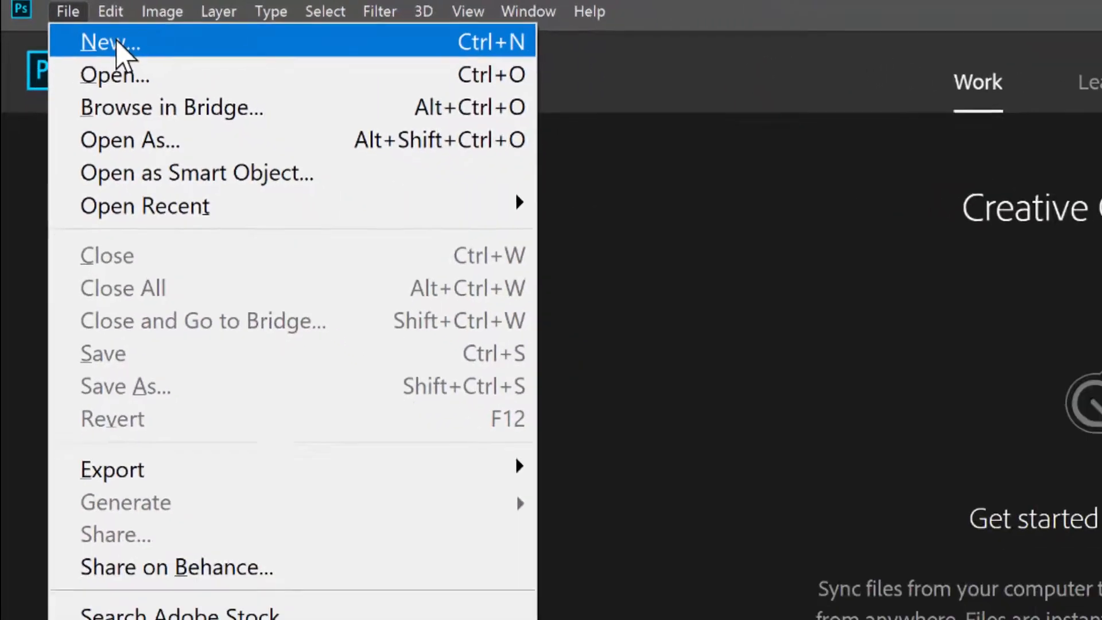
{"action": "left_click", "coordinate": [120, 44]}
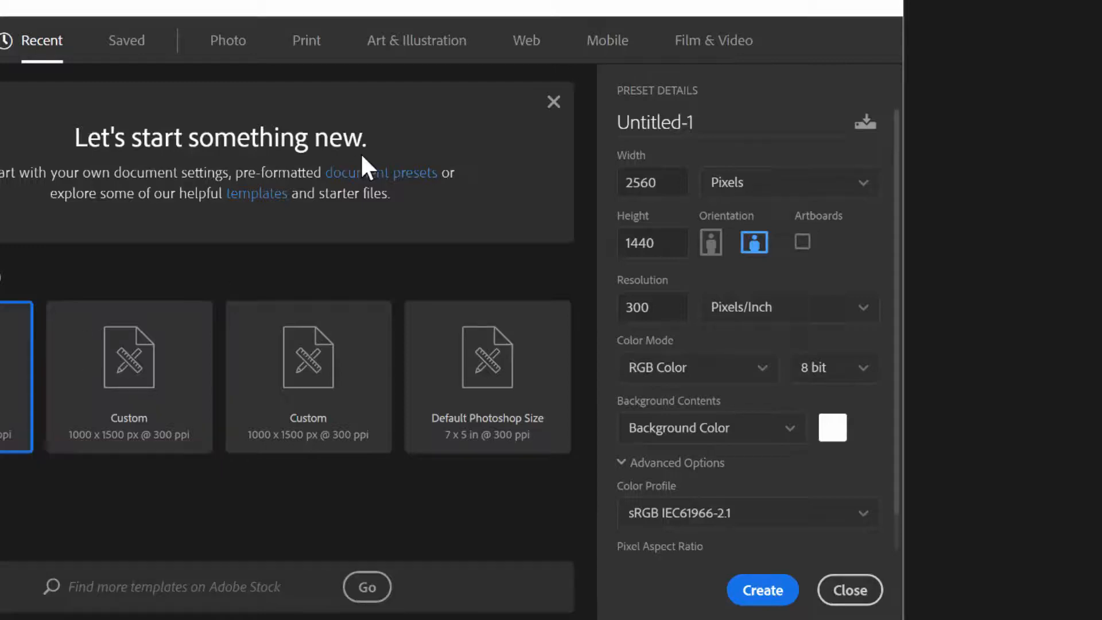
{"action": "left_click_drag", "start_coordinate": [684, 180], "coordinate": [627, 178]}
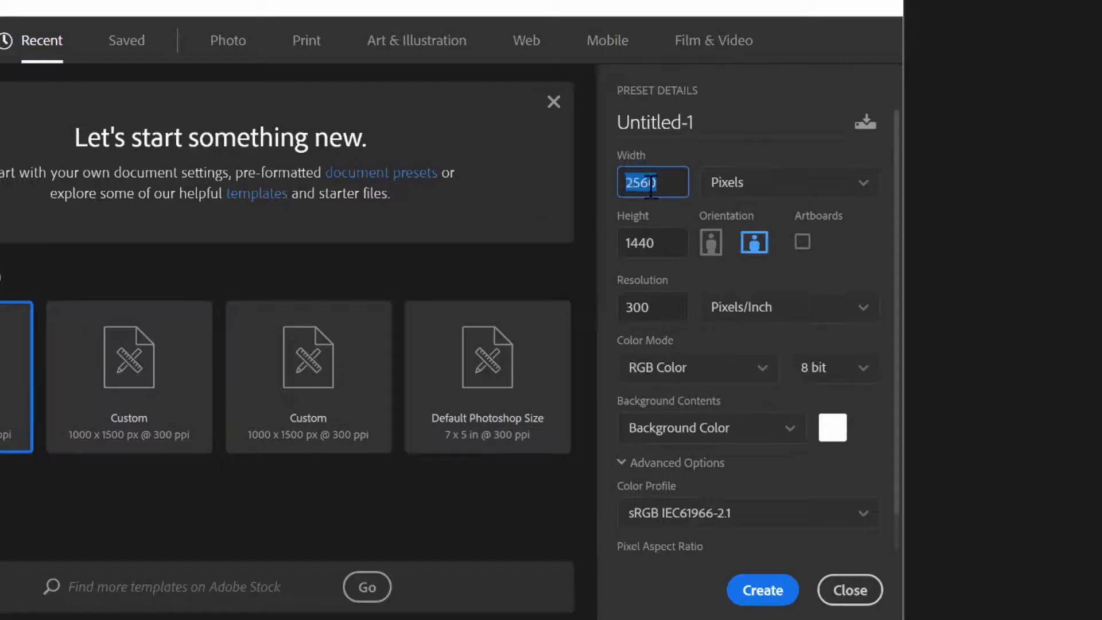
{"action": "left_click_drag", "start_coordinate": [666, 247], "coordinate": [616, 246]}
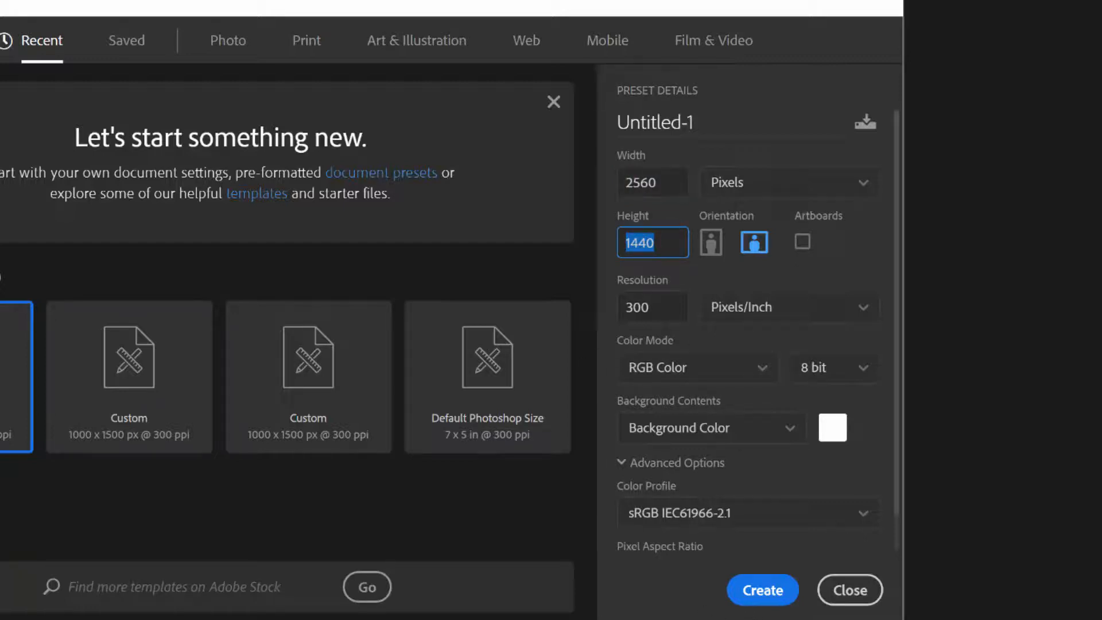
{"action": "left_click", "coordinate": [644, 189]}
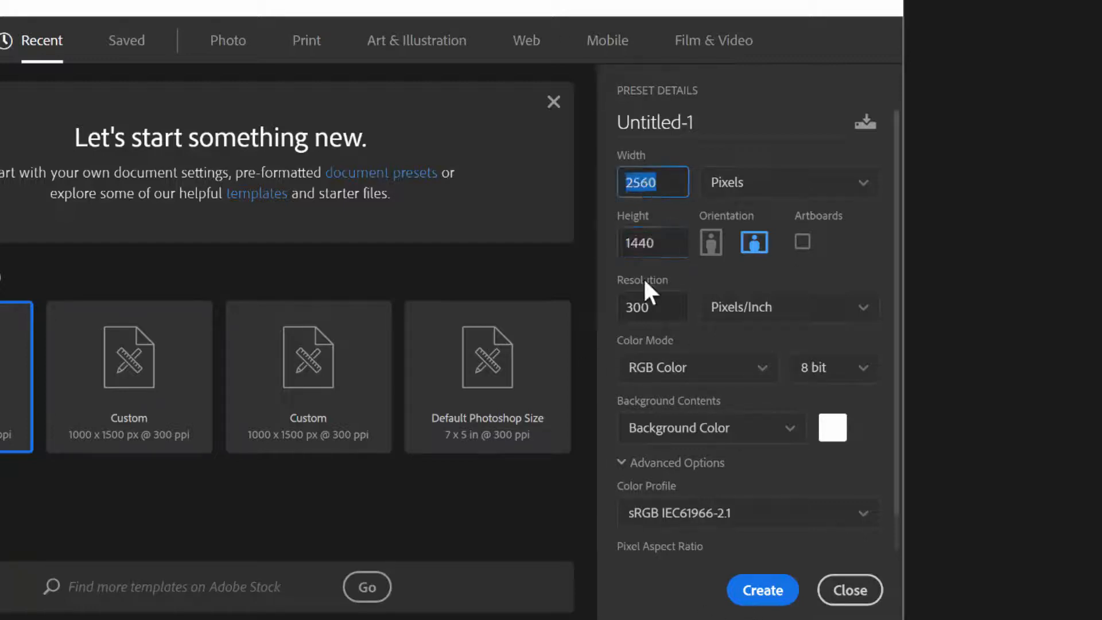
{"action": "left_click", "coordinate": [645, 242]}
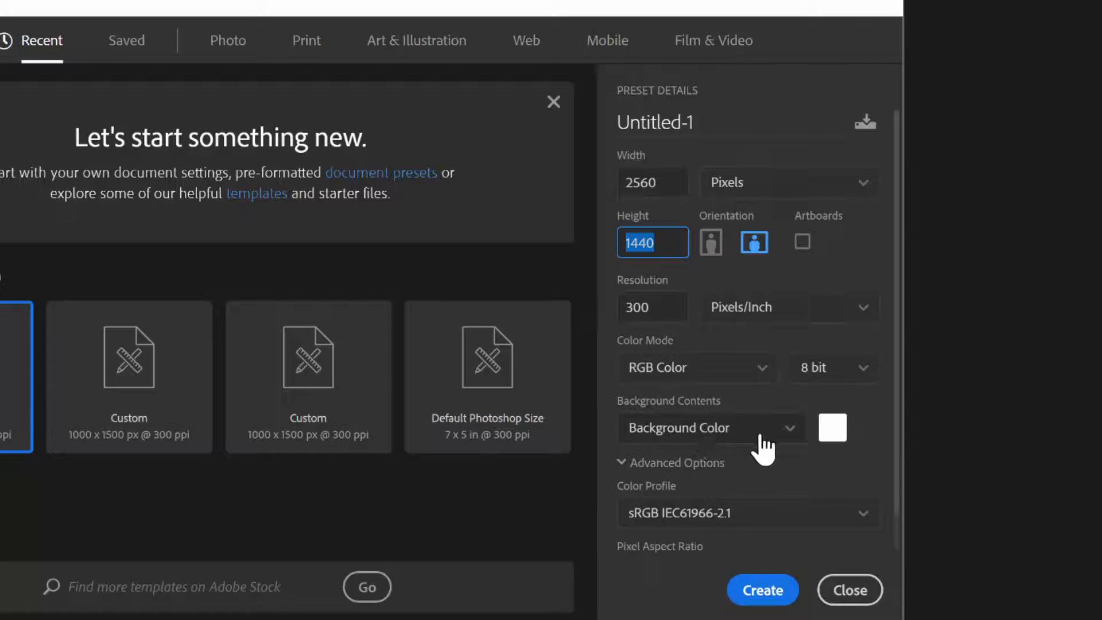
{"action": "left_click", "coordinate": [782, 432]}
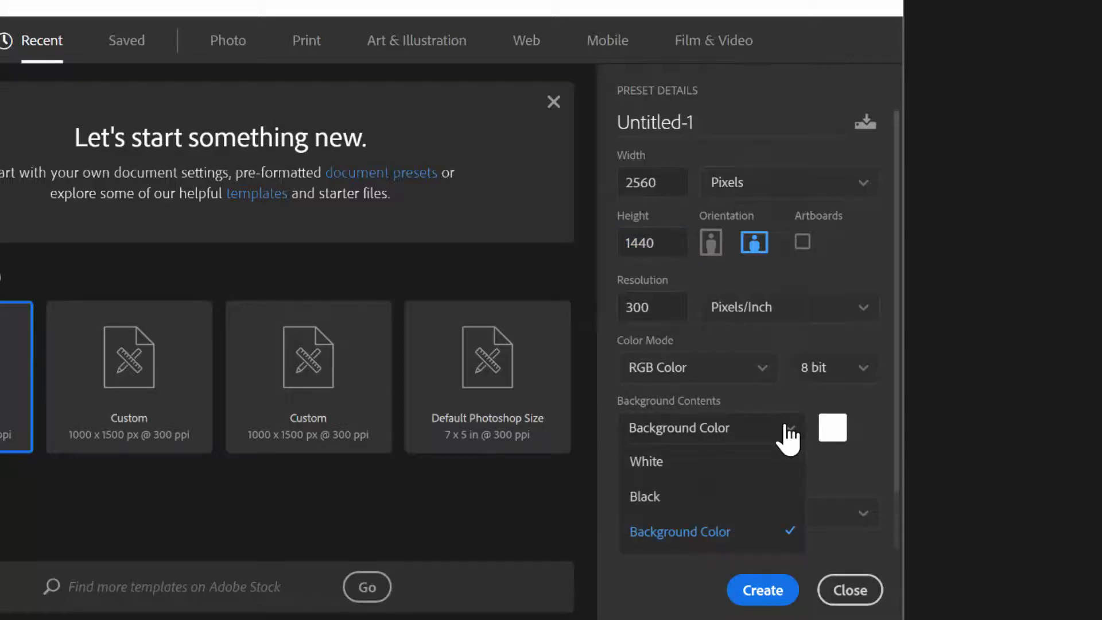
{"action": "left_click", "coordinate": [879, 457]}
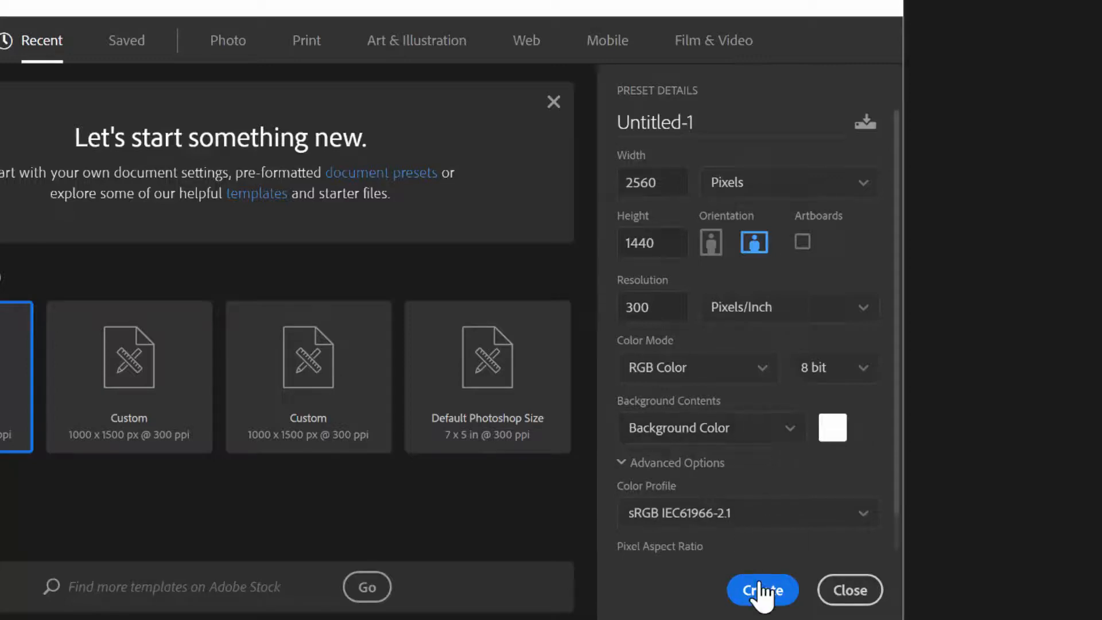
{"action": "left_click", "coordinate": [779, 581]}
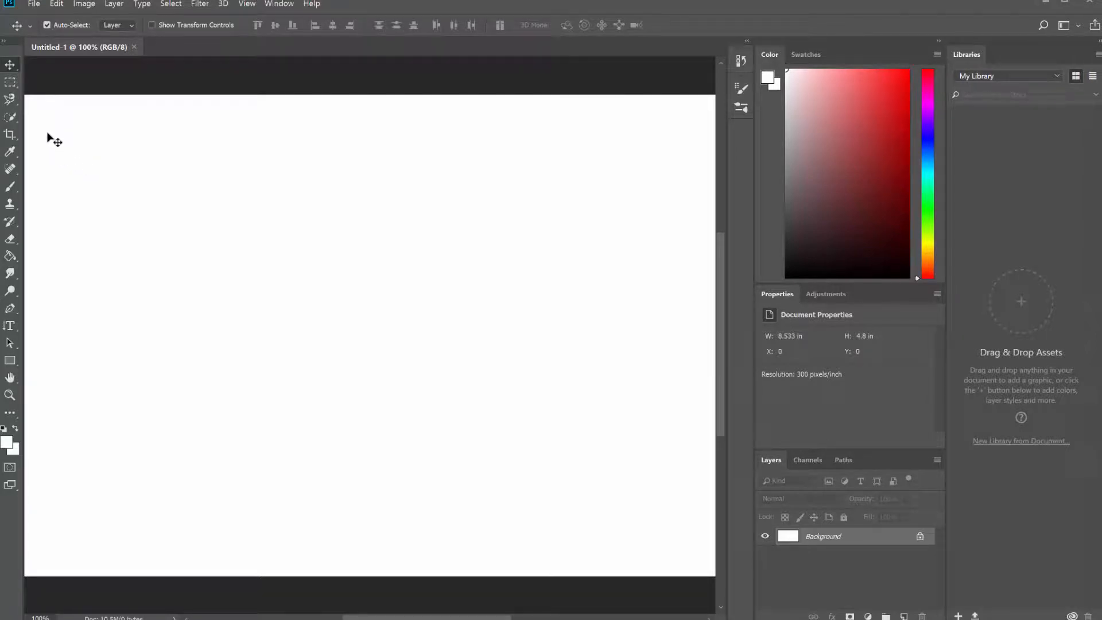
Add a blank layer above the Background with the default name and settings
{"action": "left_click", "coordinate": [33, 3]}
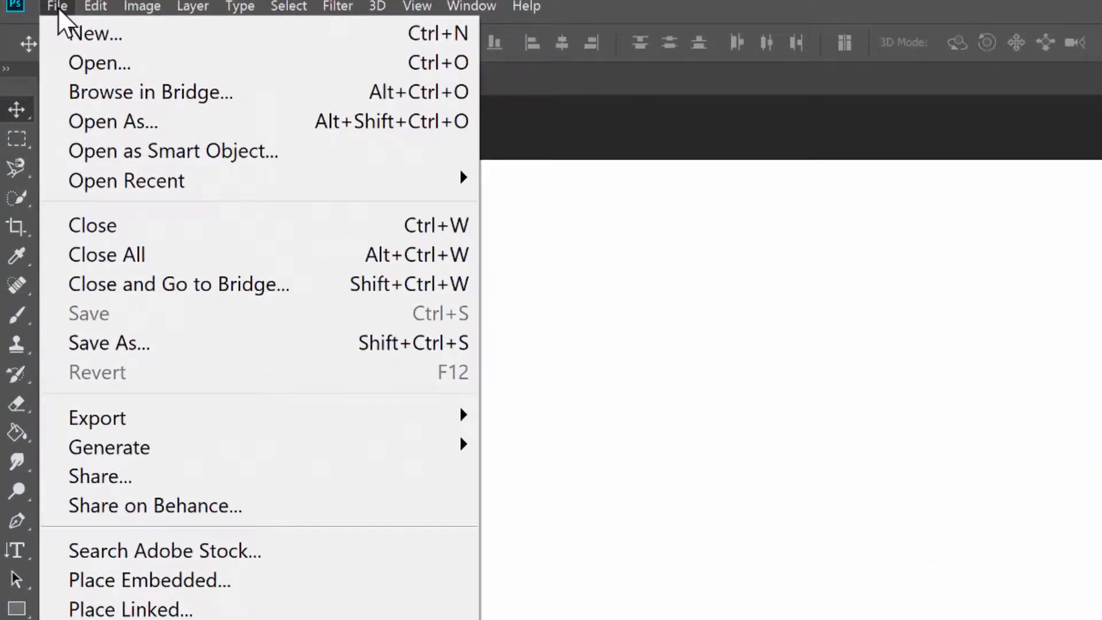
{"action": "mouse_move", "coordinate": [201, 7]}
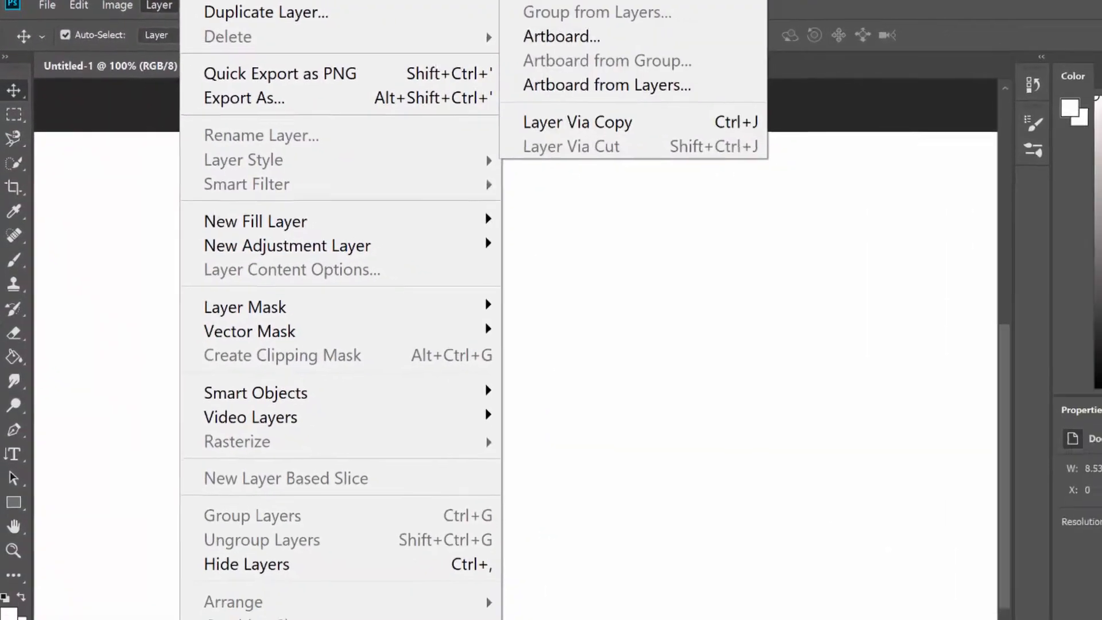
{"action": "left_click", "coordinate": [549, 1]}
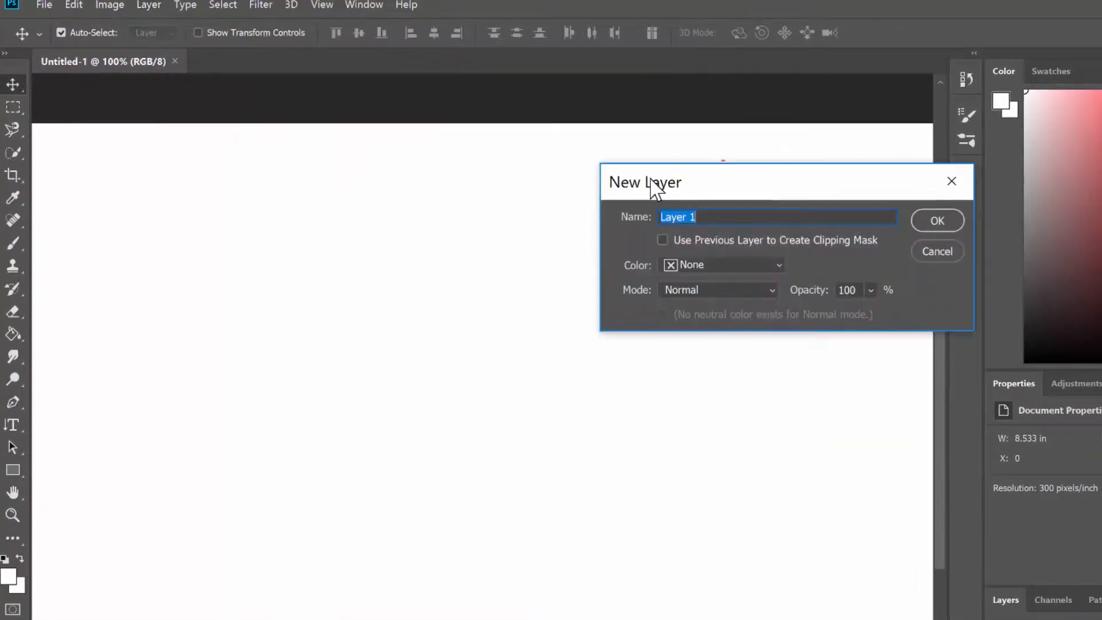
{"action": "left_click", "coordinate": [940, 221]}
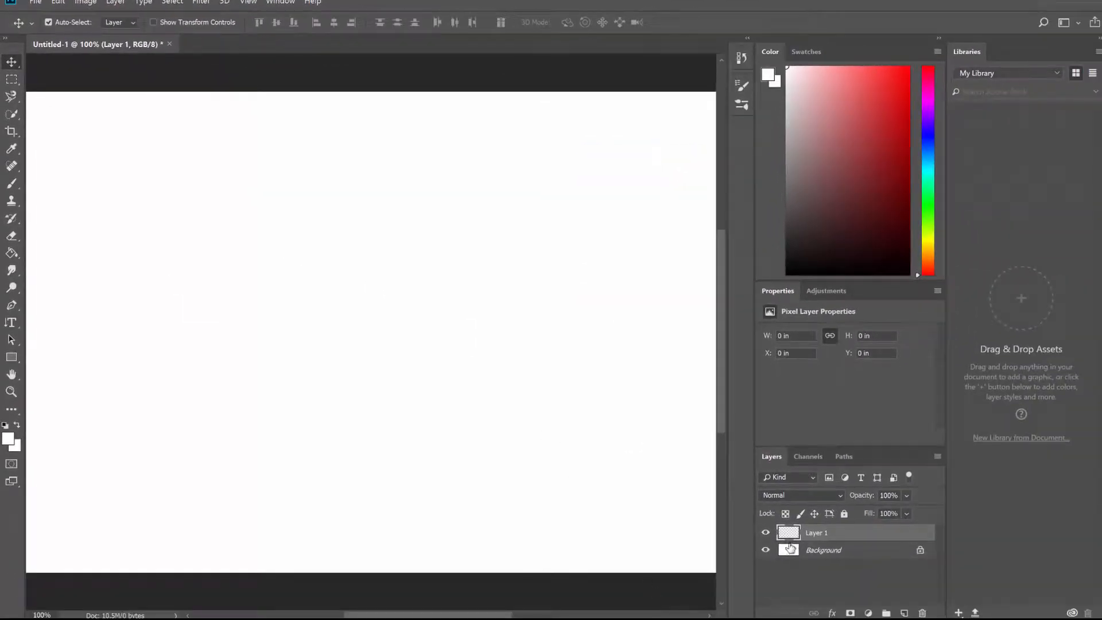
Toggle the visibility of the Background and Layer 1, leaving only the Background layer hidden
{"action": "left_click", "coordinate": [766, 550]}
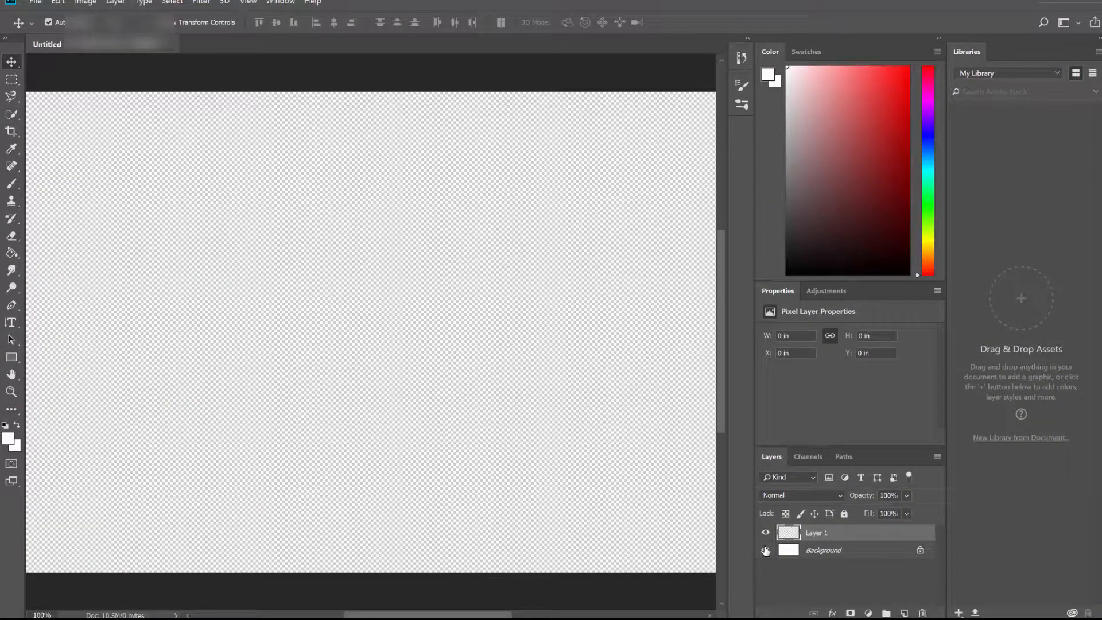
{"action": "left_click", "coordinate": [766, 550]}
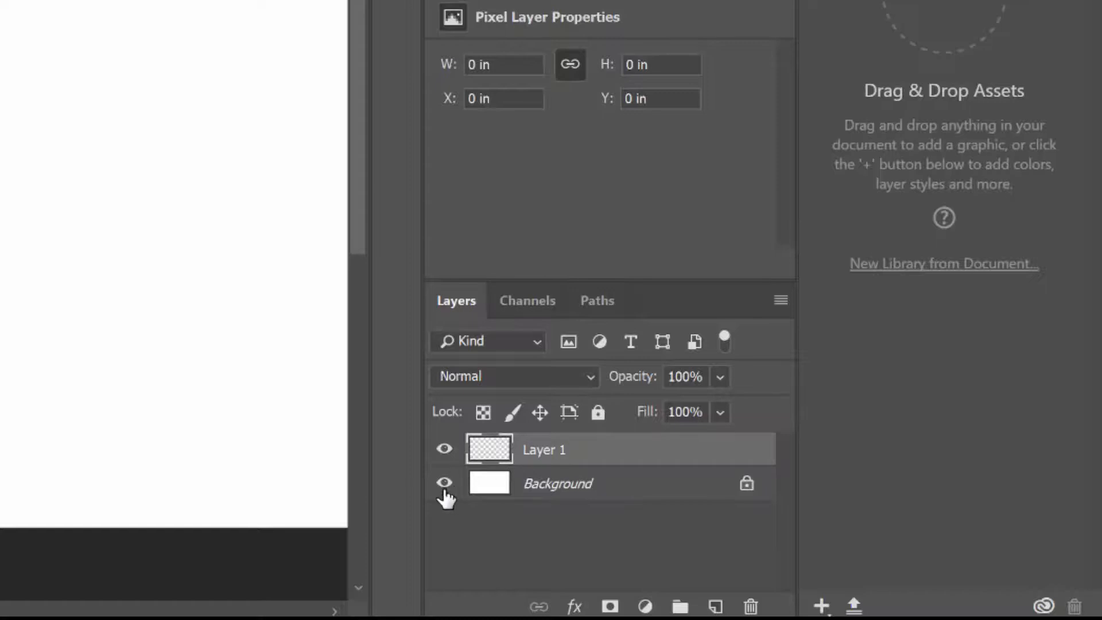
{"action": "left_click", "coordinate": [442, 449]}
{"action": "left_click", "coordinate": [442, 448]}
{"action": "left_click", "coordinate": [446, 485]}
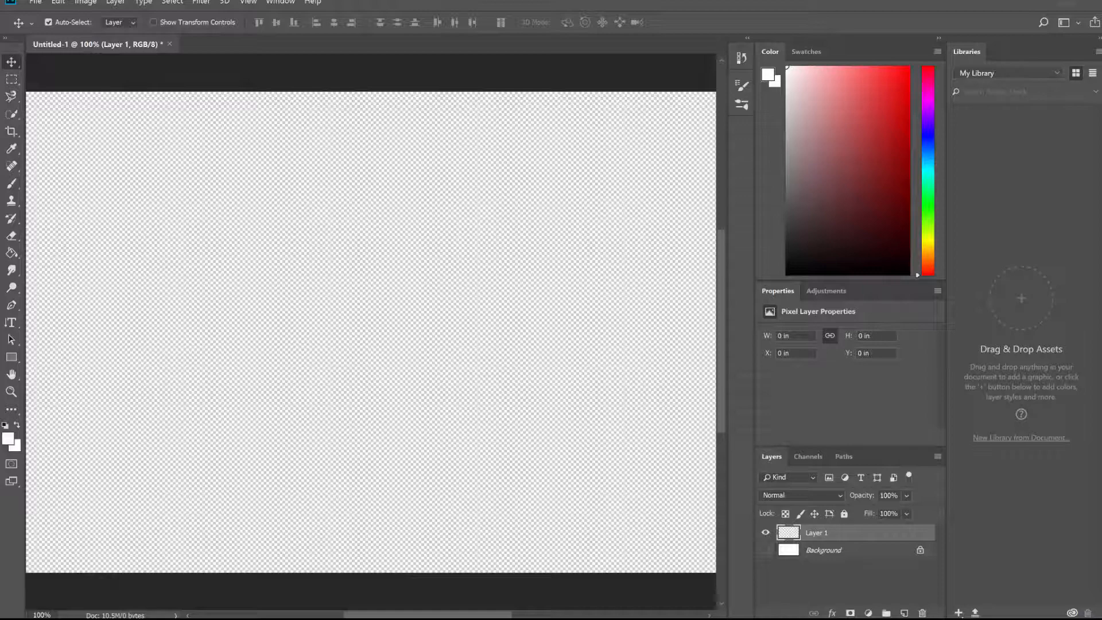
Place YouTube Channel Art Template_RAW BRANDED from the Channel Art Images for Vid folder into the document and lower its layer opacity to 70%
{"action": "key", "text": "alt+Tab"}
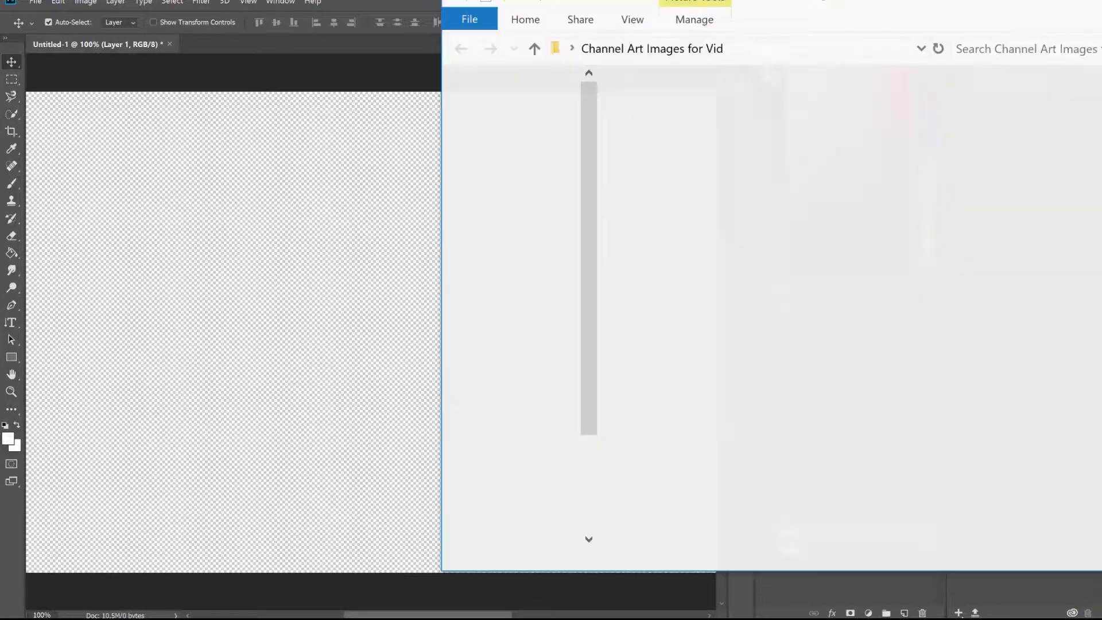
{"action": "left_click_drag", "start_coordinate": [976, 9], "coordinate": [404, 169]}
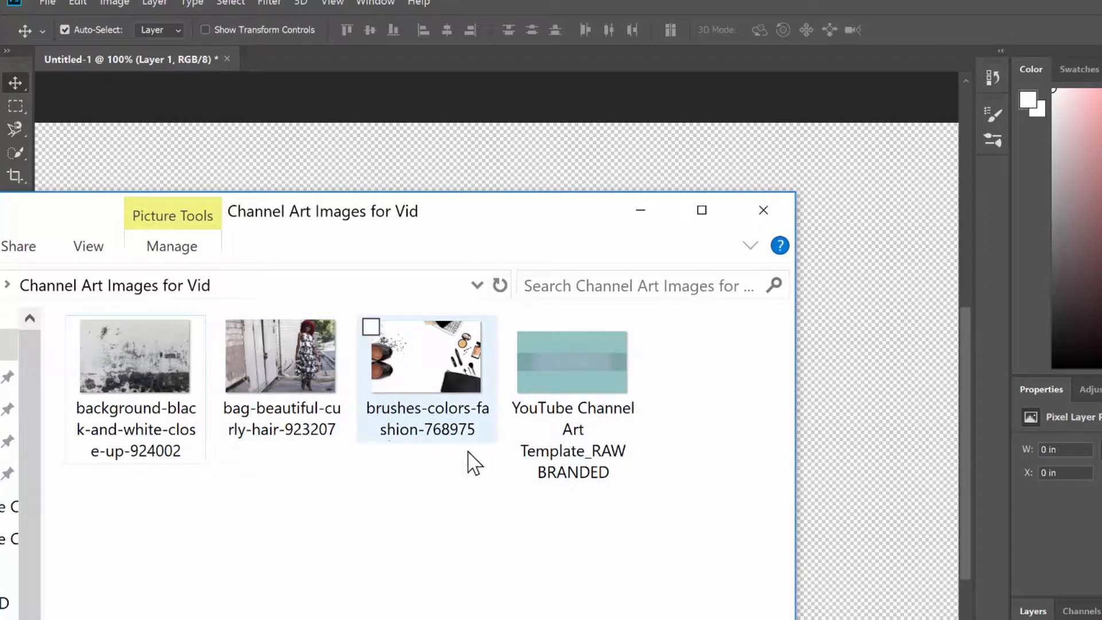
{"action": "left_click", "coordinate": [574, 430]}
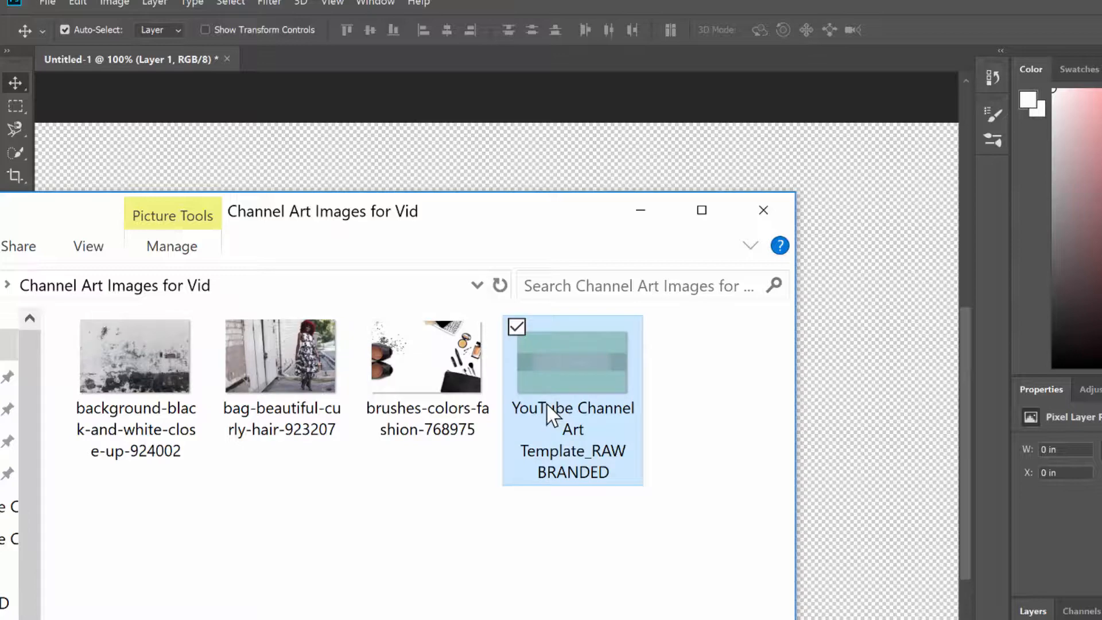
{"action": "left_click_drag", "start_coordinate": [543, 406], "coordinate": [916, 353]}
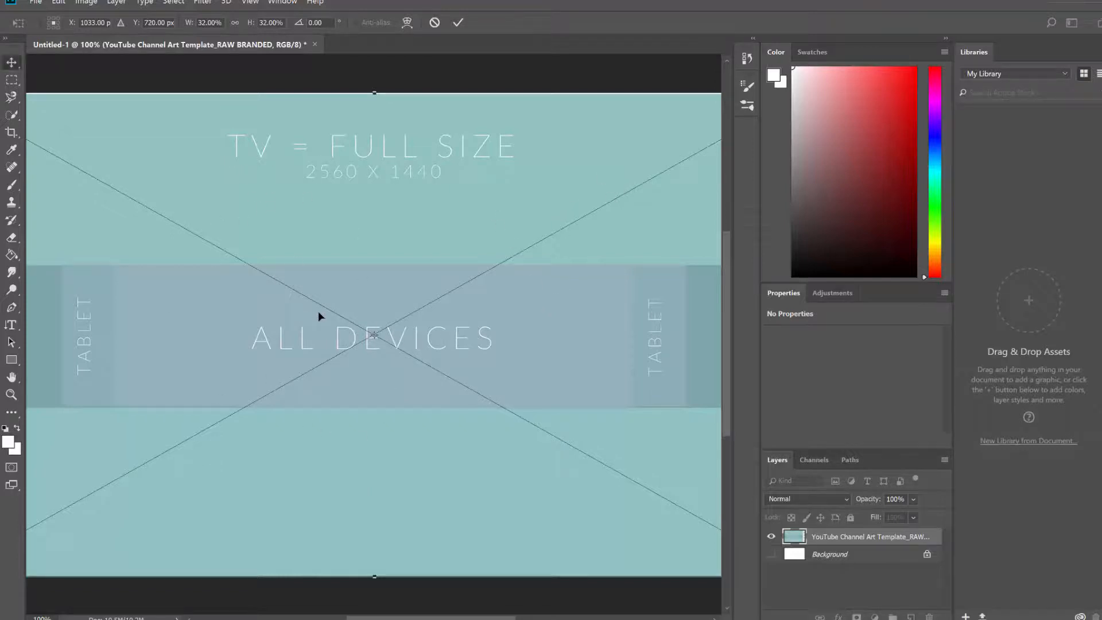
{"action": "key", "text": "Return"}
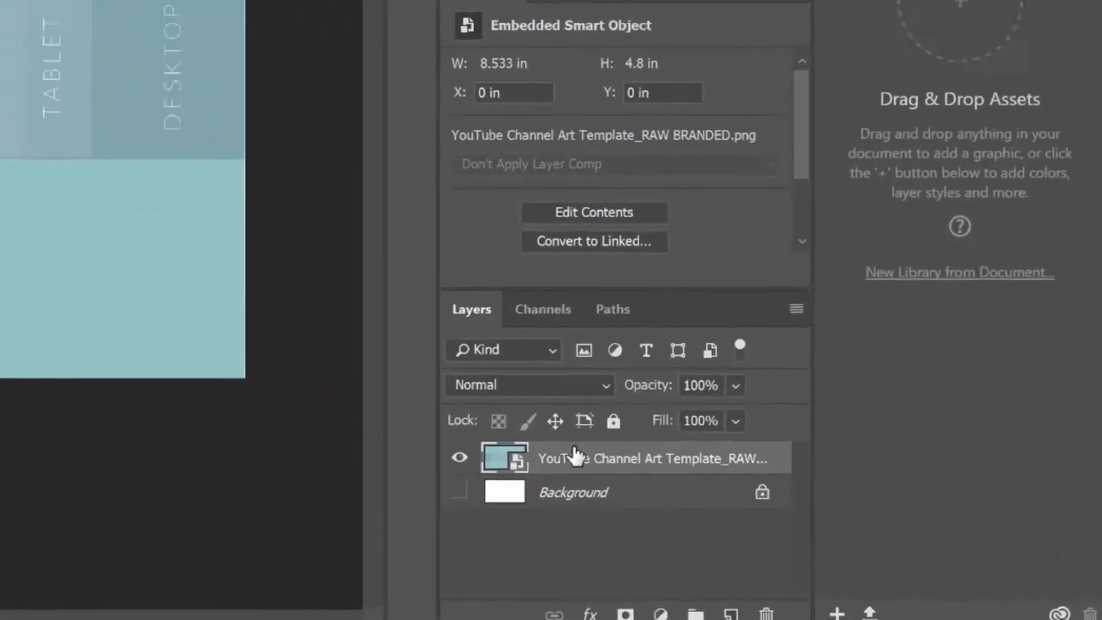
{"action": "left_click_drag", "start_coordinate": [710, 418], "coordinate": [734, 417]}
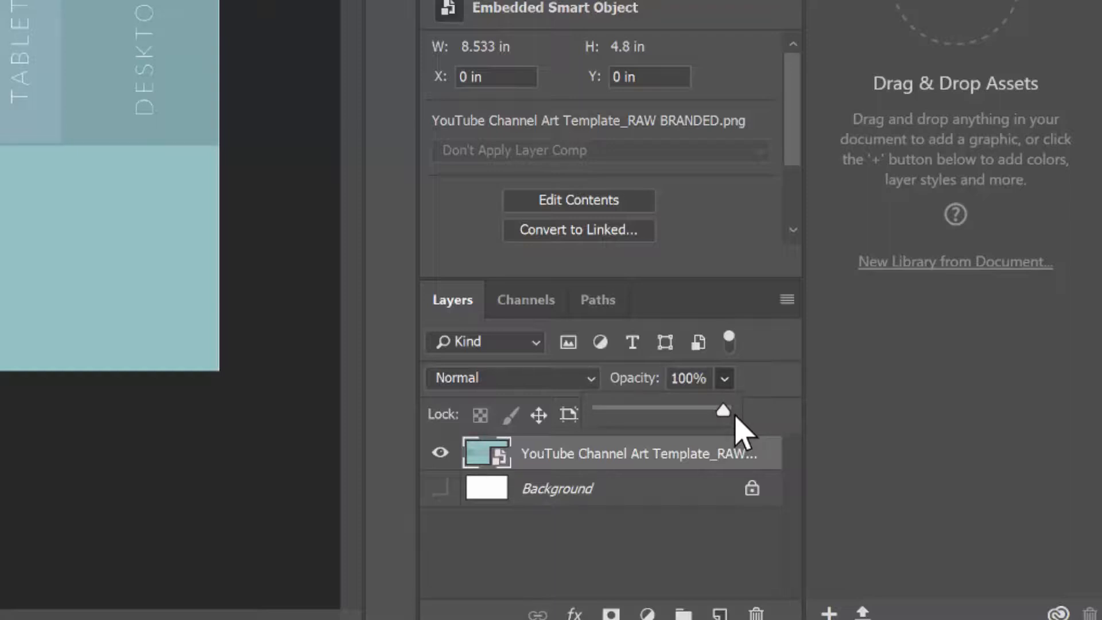
{"action": "left_click_drag", "start_coordinate": [726, 417], "coordinate": [692, 439]}
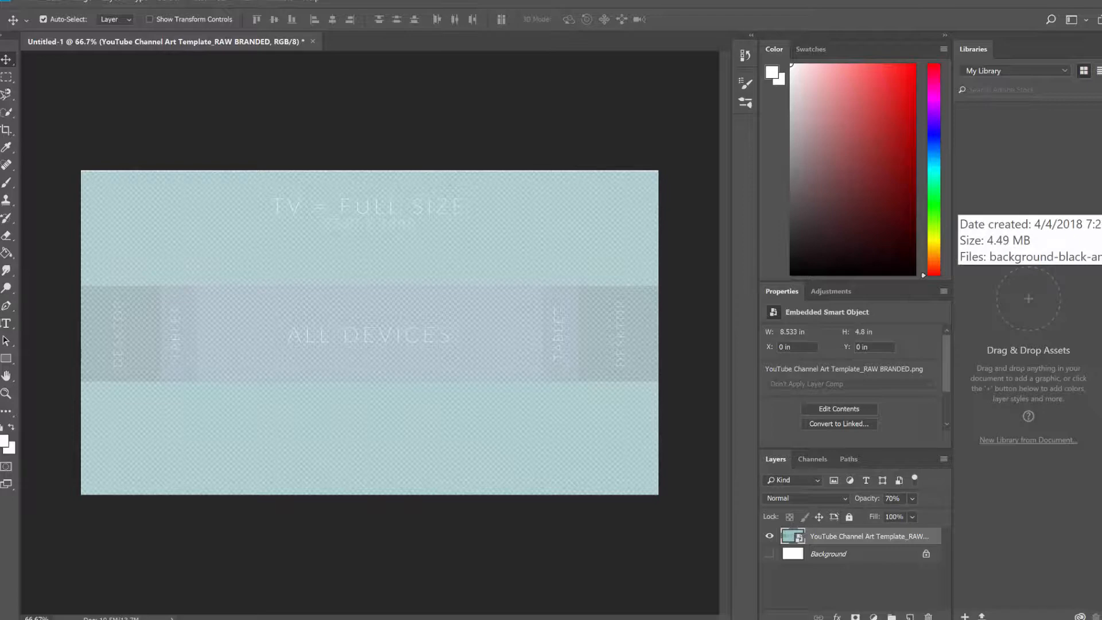
Place the bag-beautiful-curly-hair-923207 photo from the Channel Art Images for Vid folder into the document above the template layer
{"action": "double_click", "coordinate": [1101, 198]}
{"action": "left_click", "coordinate": [217, 268]}
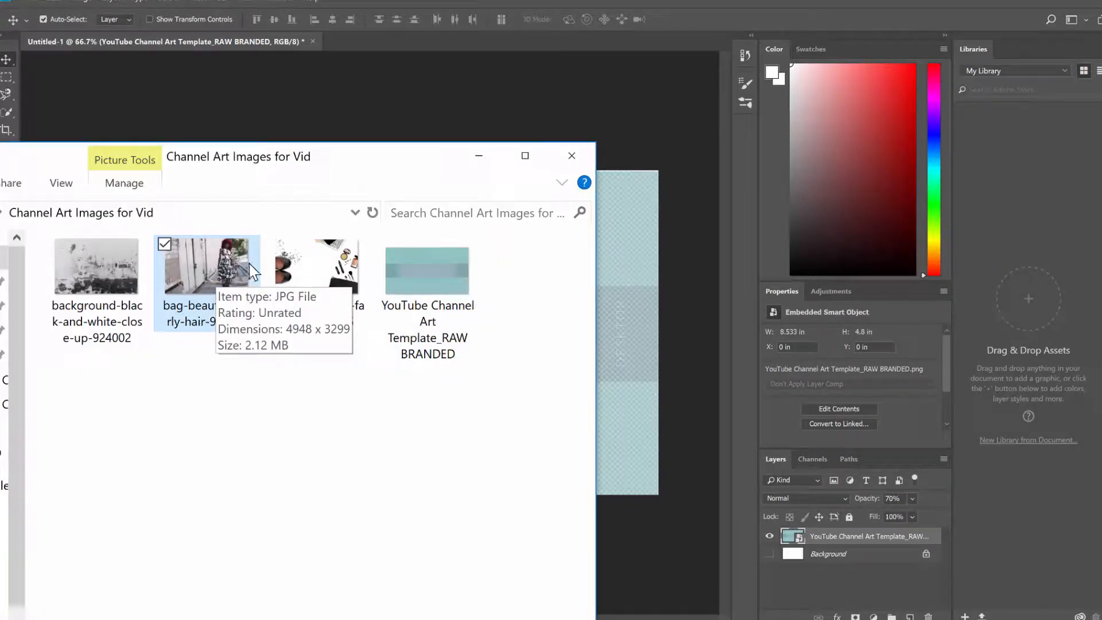
{"action": "left_click_drag", "start_coordinate": [224, 280], "coordinate": [279, 394]}
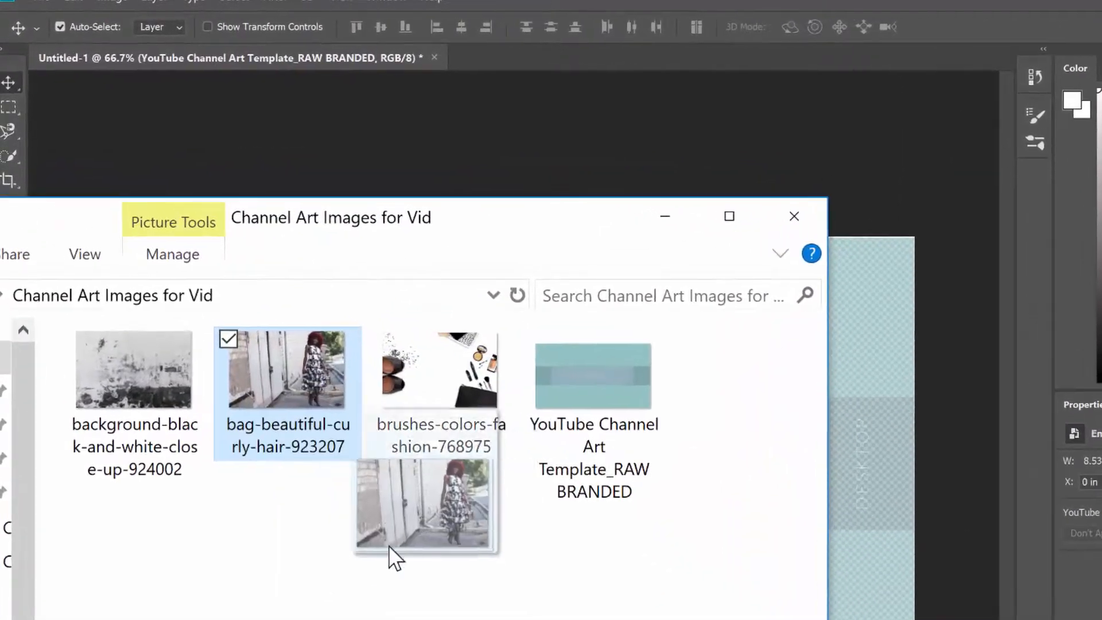
{"action": "left_click_drag", "start_coordinate": [388, 546], "coordinate": [842, 492]}
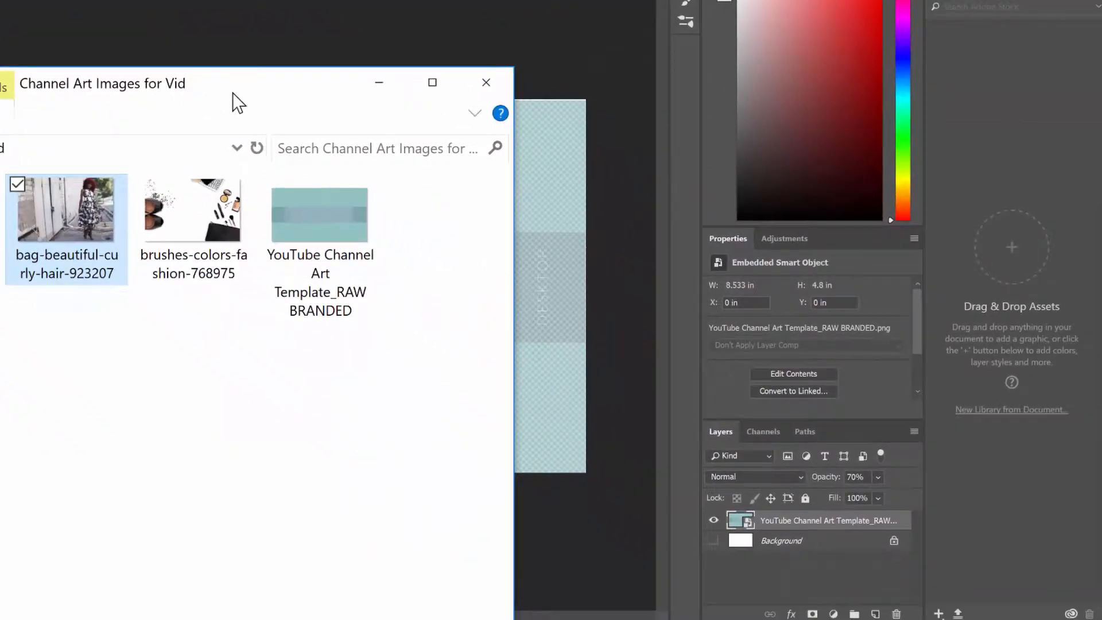
{"action": "left_click_drag", "start_coordinate": [221, 88], "coordinate": [1083, 76]}
{"action": "left_click_drag", "start_coordinate": [928, 209], "coordinate": [229, 262]}
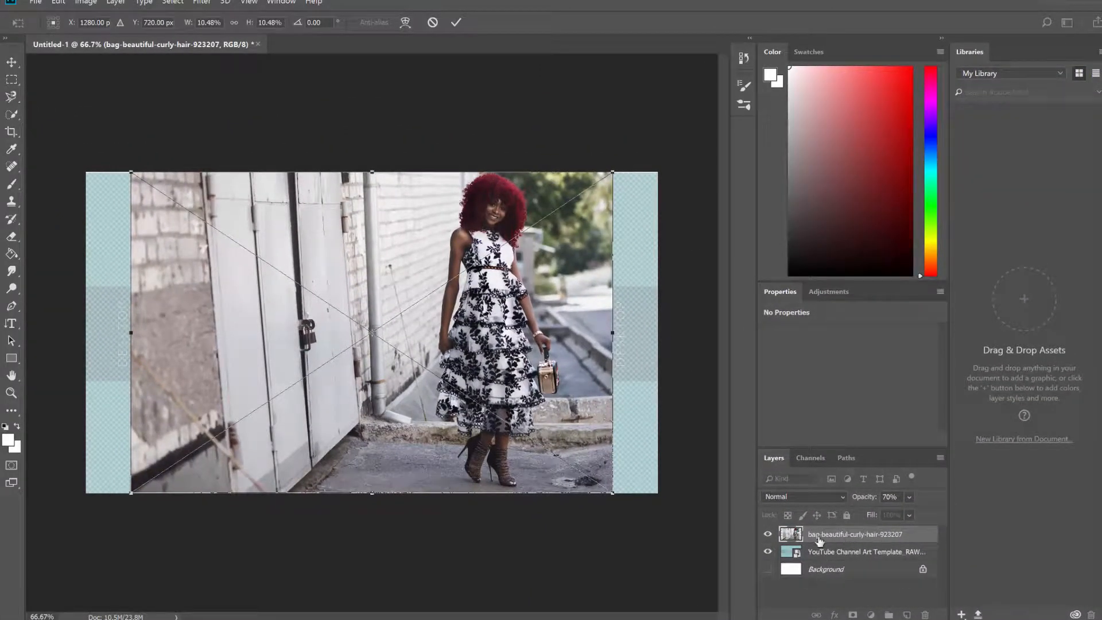
Scale the placed photo to about 2.13 × 1.4 in and fit it at the right end of the template's ALL DEVICES area
{"action": "left_click_drag", "start_coordinate": [131, 170], "coordinate": [477, 322]}
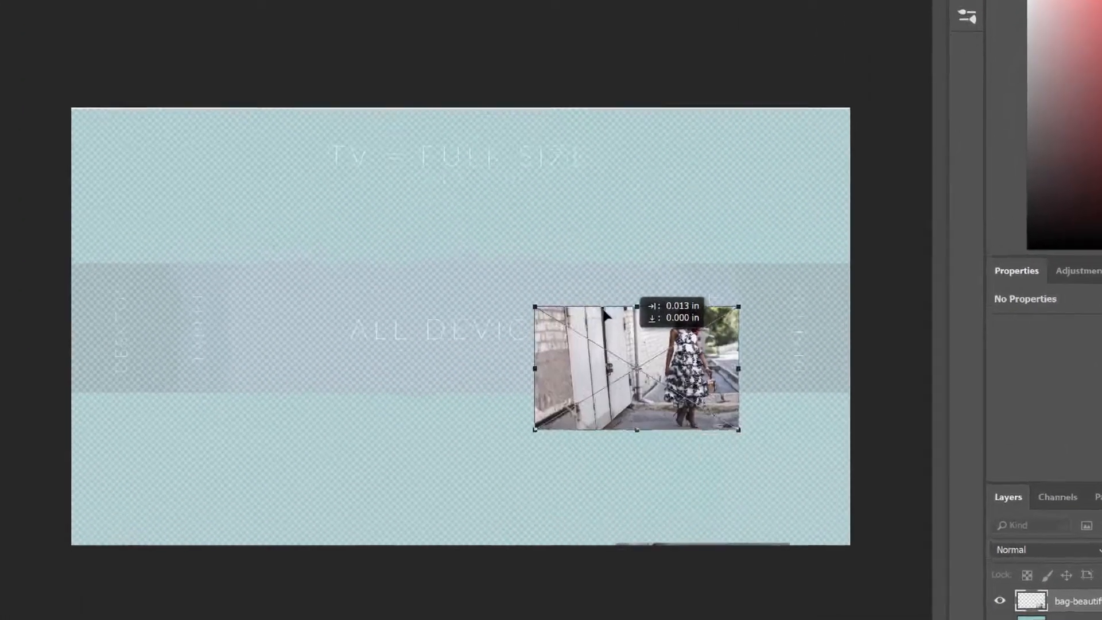
{"action": "left_click_drag", "start_coordinate": [604, 313], "coordinate": [580, 300]}
{"action": "left_click_drag", "start_coordinate": [698, 280], "coordinate": [699, 281]}
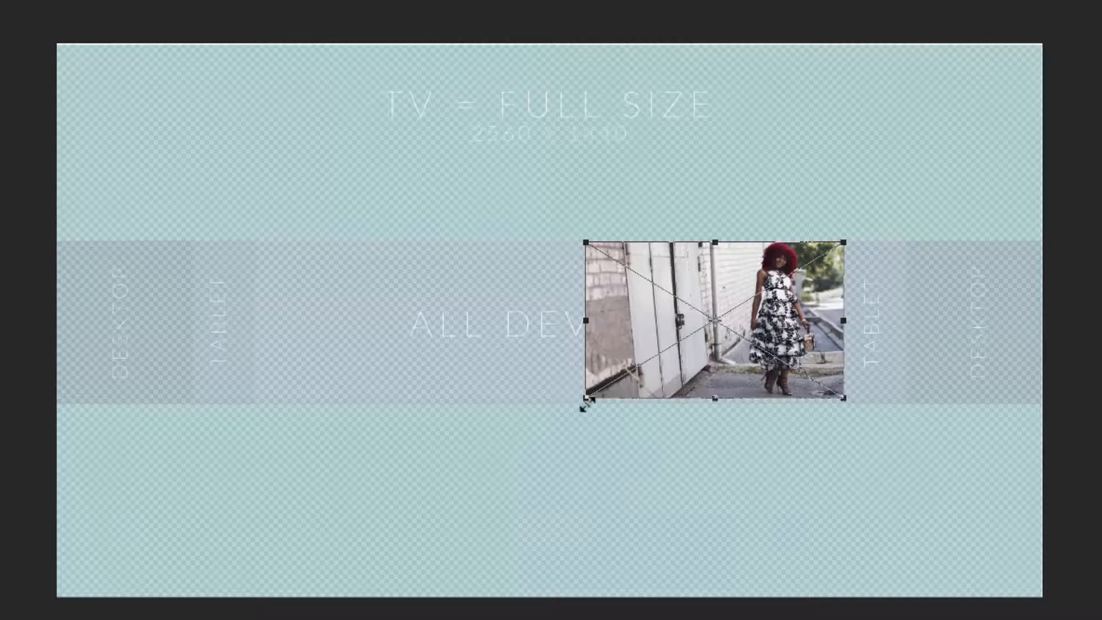
{"action": "mouse_move", "coordinate": [579, 400]}
{"action": "left_mouse_down"}
{"action": "mouse_move", "coordinate": [584, 409]}
{"action": "mouse_move", "coordinate": [572, 410]}
{"action": "mouse_move", "coordinate": [594, 401]}
{"action": "left_mouse_up"}
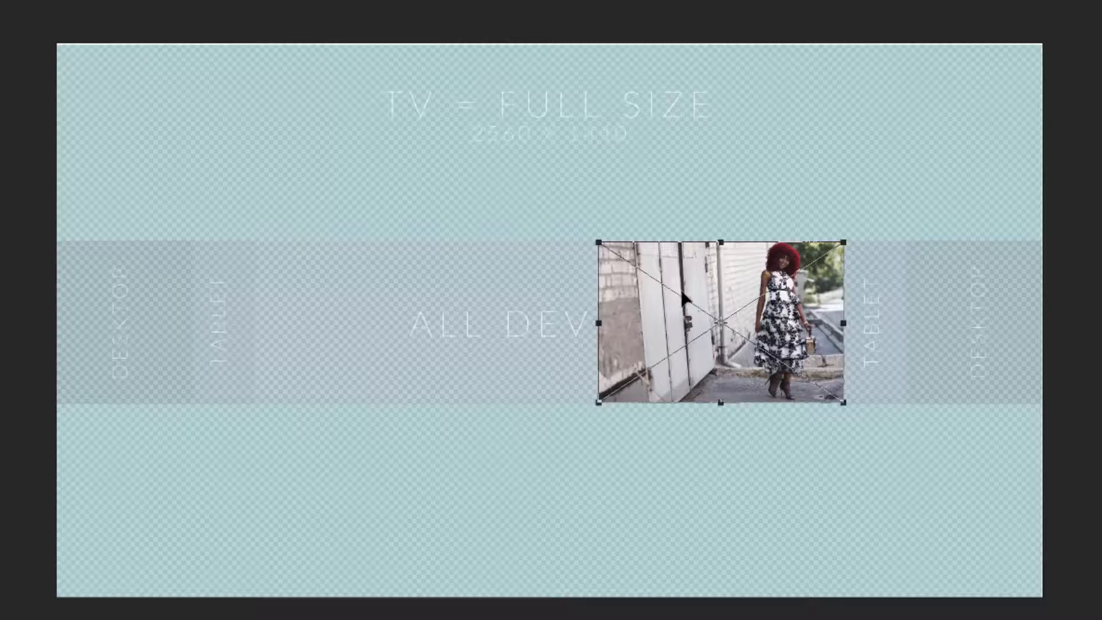
{"action": "key", "text": "Return"}
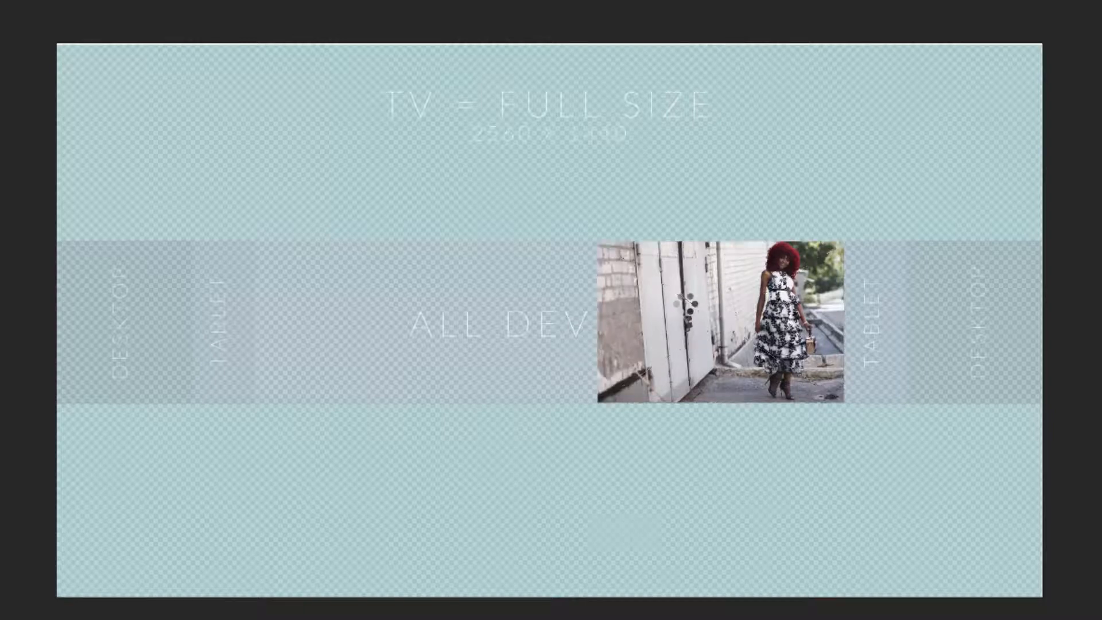
Add a new blank layer above the bag-beautiful-curly-hair-923207 photo layer, keeping the default settings
{"action": "key", "text": "ctrl+plus"}
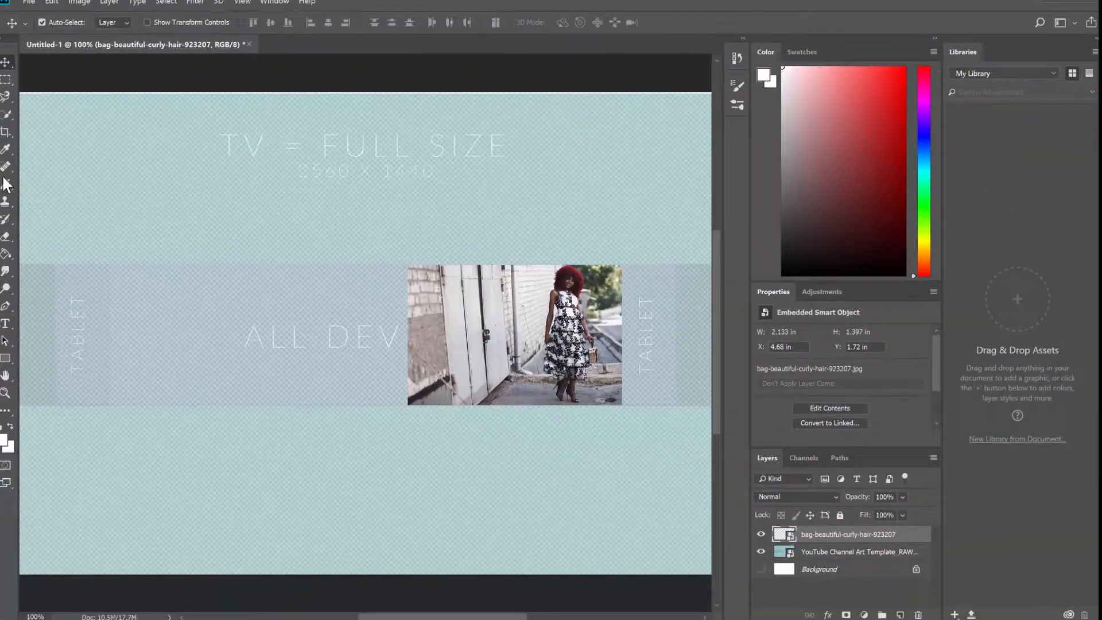
{"action": "left_click", "coordinate": [109, 2]}
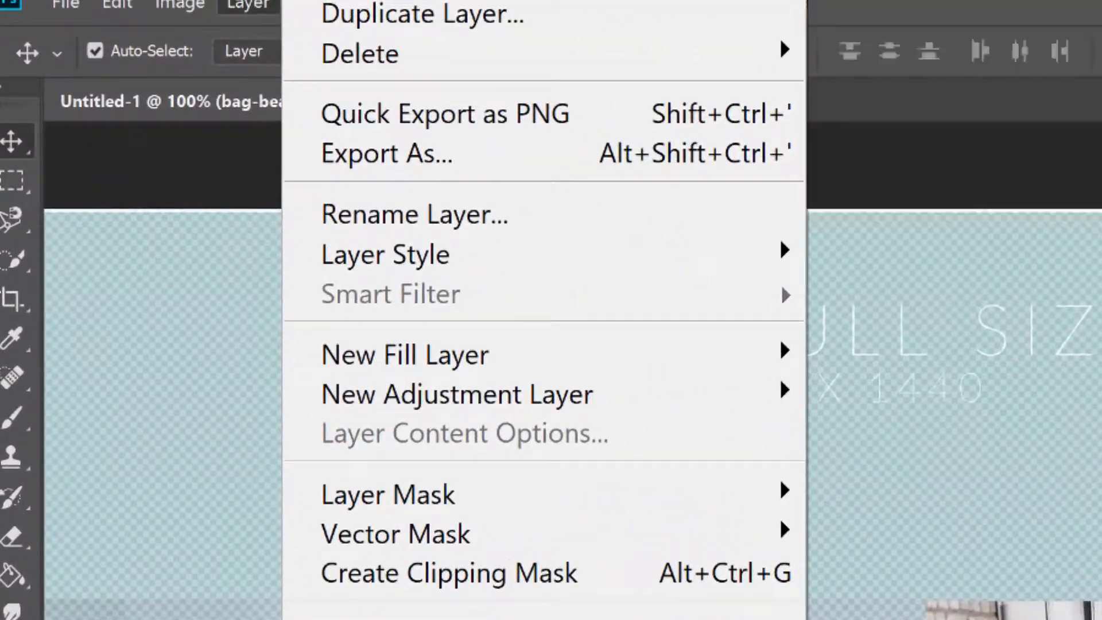
{"action": "key", "text": "ctrl+shift+n"}
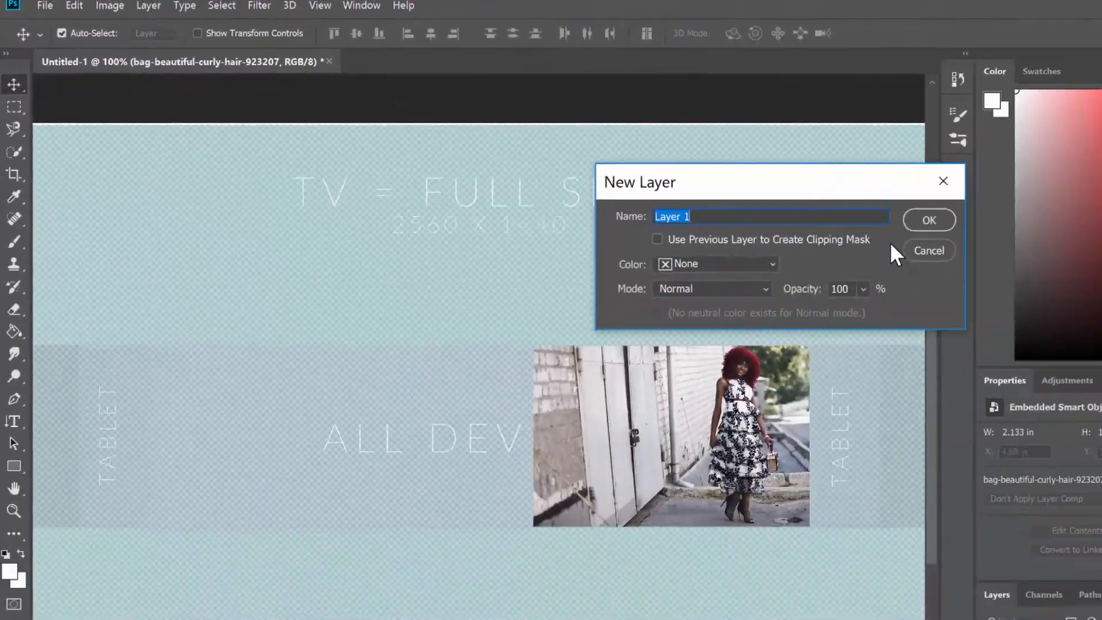
{"action": "left_click", "coordinate": [712, 173]}
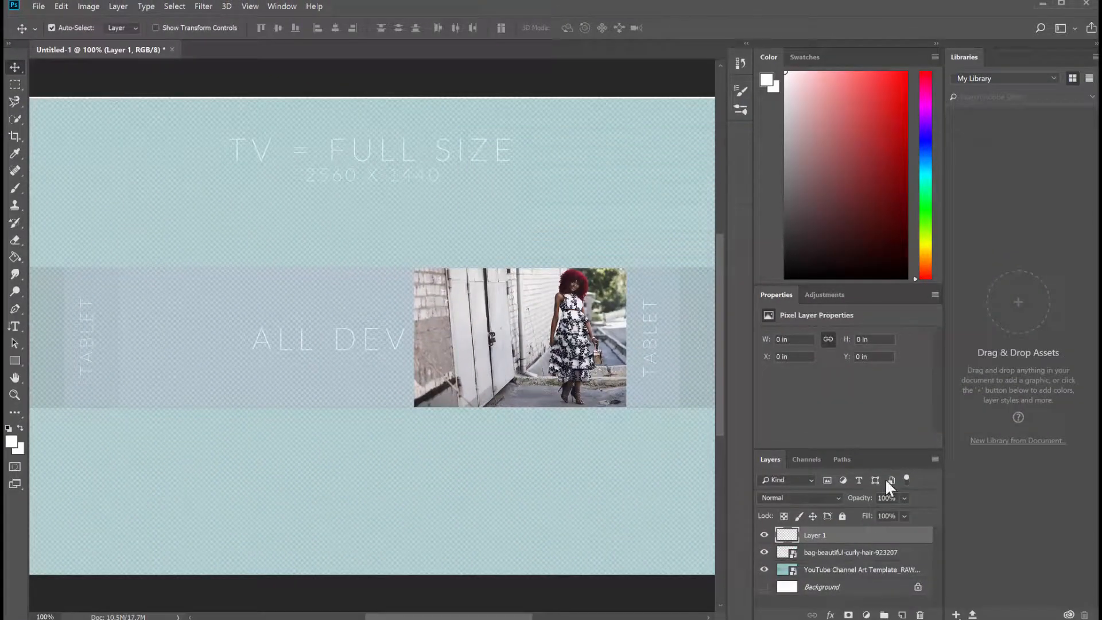
Add a horizontal 48 pt Myriad Pro Regular text line reading "Where Fashion Is Fun" beside the photo in the ALL DEVICES area
{"action": "left_click", "coordinate": [15, 328]}
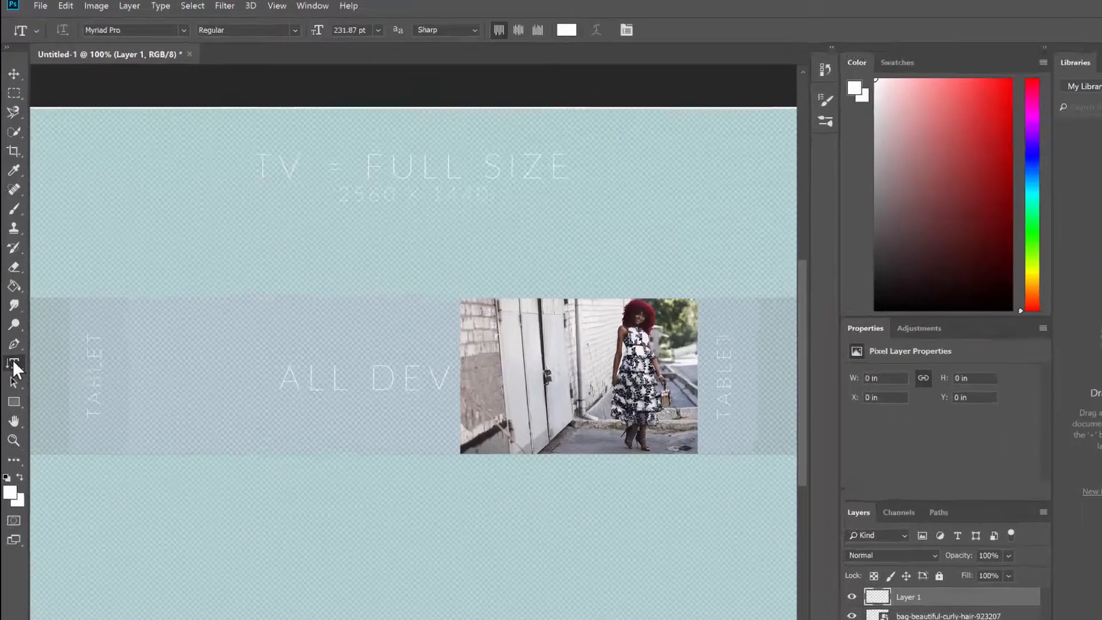
{"action": "left_click", "coordinate": [190, 314]}
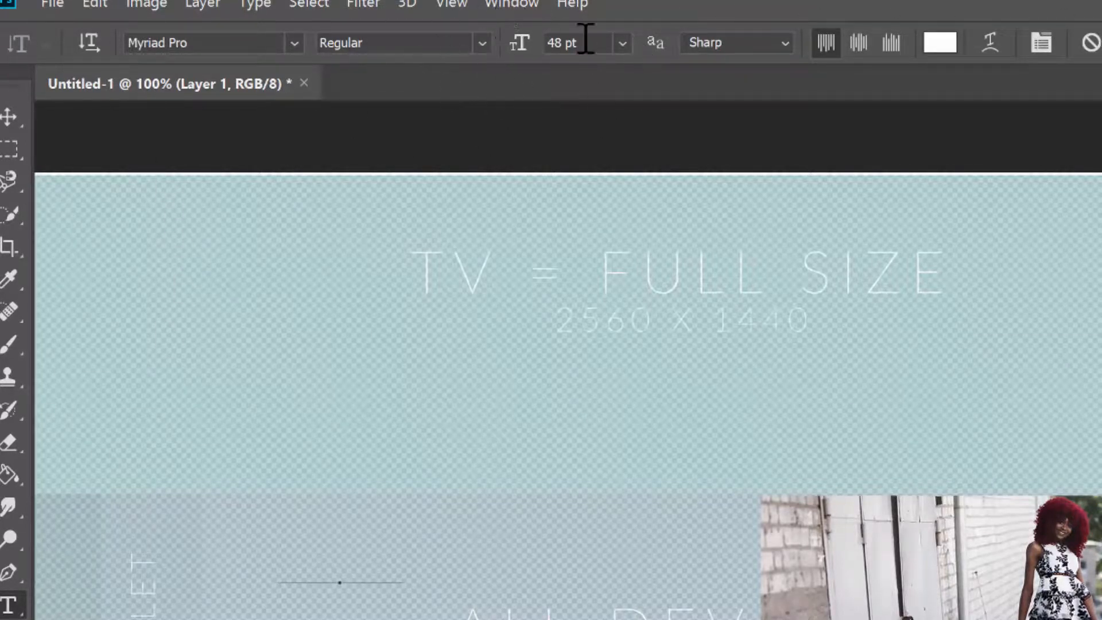
{"action": "left_click", "coordinate": [486, 46]}
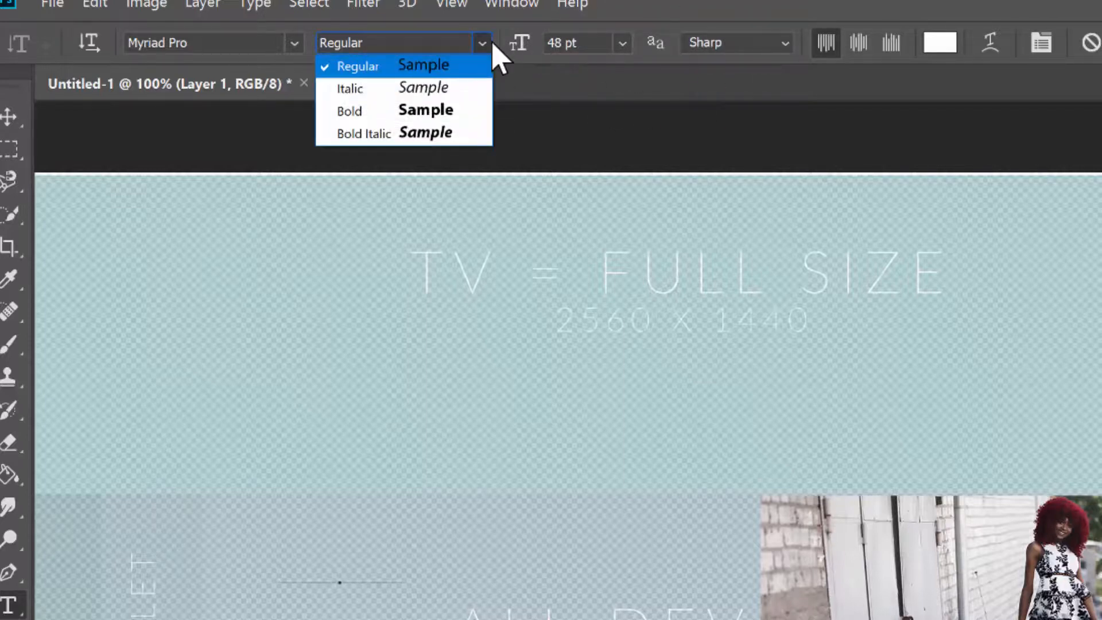
{"action": "left_click", "coordinate": [492, 45]}
{"action": "left_click", "coordinate": [622, 44]}
{"action": "left_click", "coordinate": [622, 49]}
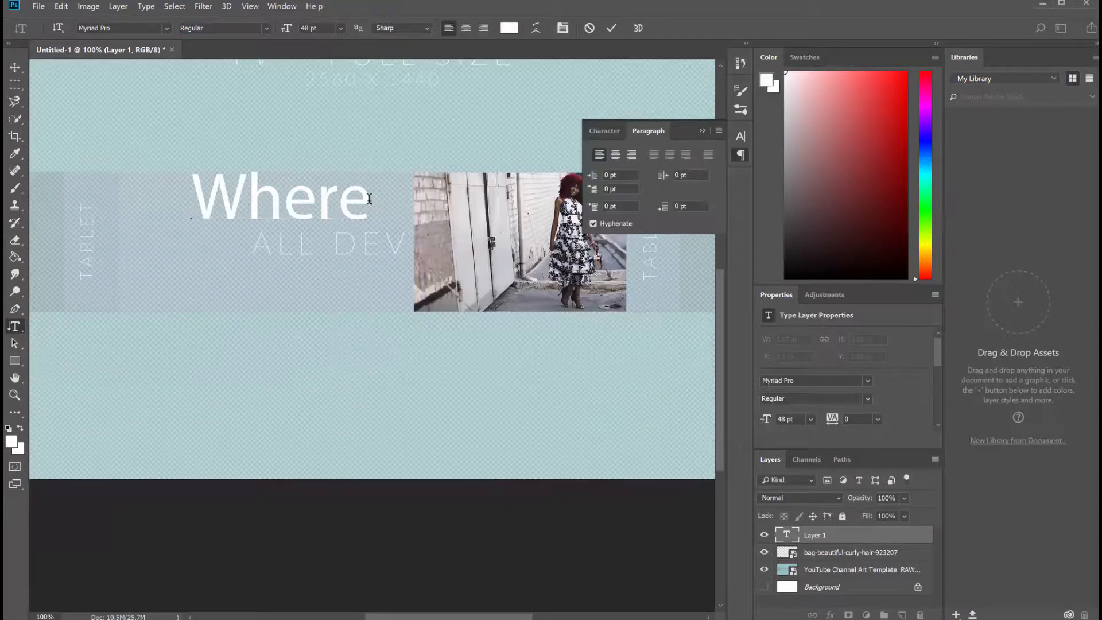
{"action": "type", "text": "Fashion"}
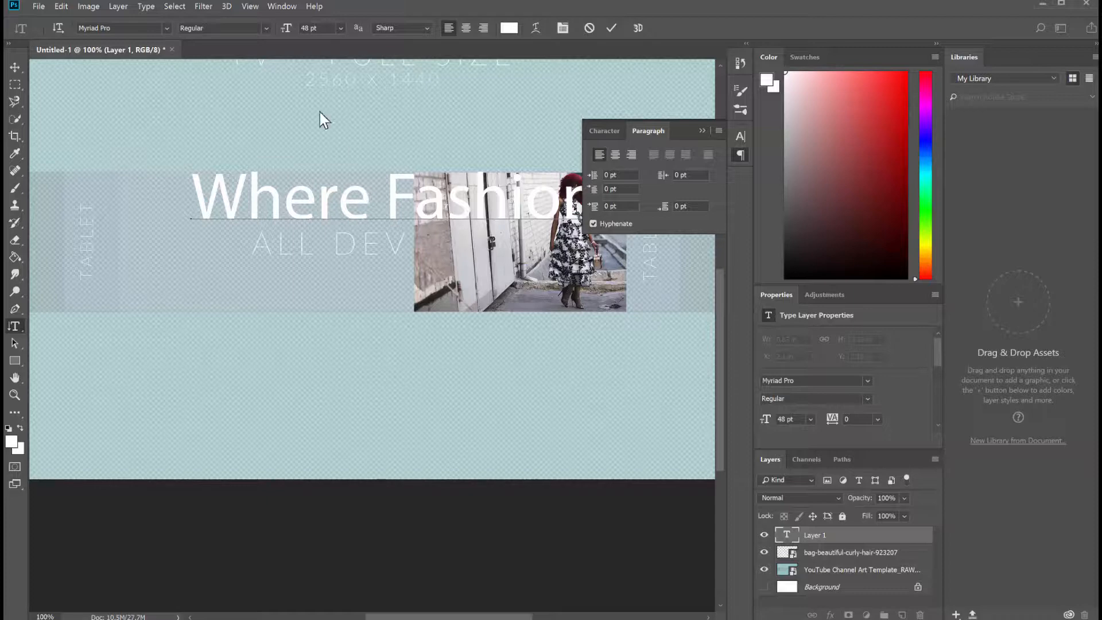
Select the entire "Where Fashion Is Fun" text and reduce its font size to 24 pt
{"action": "left_click_drag", "start_coordinate": [196, 198], "coordinate": [726, 203]}
{"action": "left_click", "coordinate": [340, 27]}
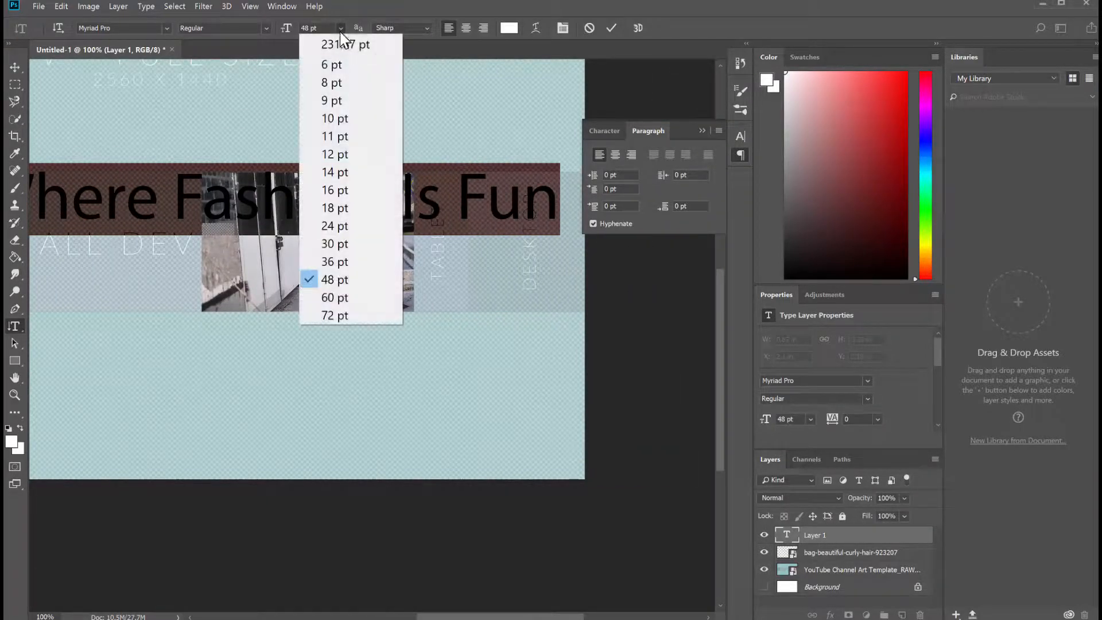
{"action": "left_click", "coordinate": [342, 171]}
{"action": "left_click", "coordinate": [340, 28]}
{"action": "left_click", "coordinate": [330, 208]}
{"action": "left_click", "coordinate": [341, 28]}
{"action": "left_click", "coordinate": [342, 230]}
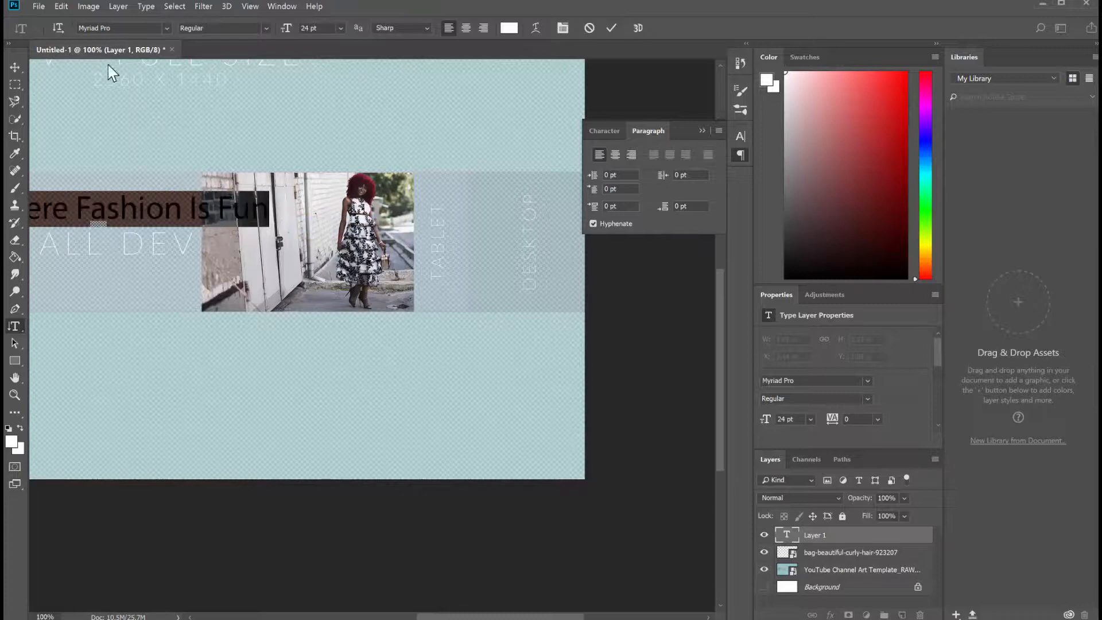
Move the "Where Fashion Is Fun" text to the lower left of the ALL DEVICES area, ending at the photo's left edge
{"action": "left_click_drag", "start_coordinate": [443, 618], "coordinate": [411, 617]}
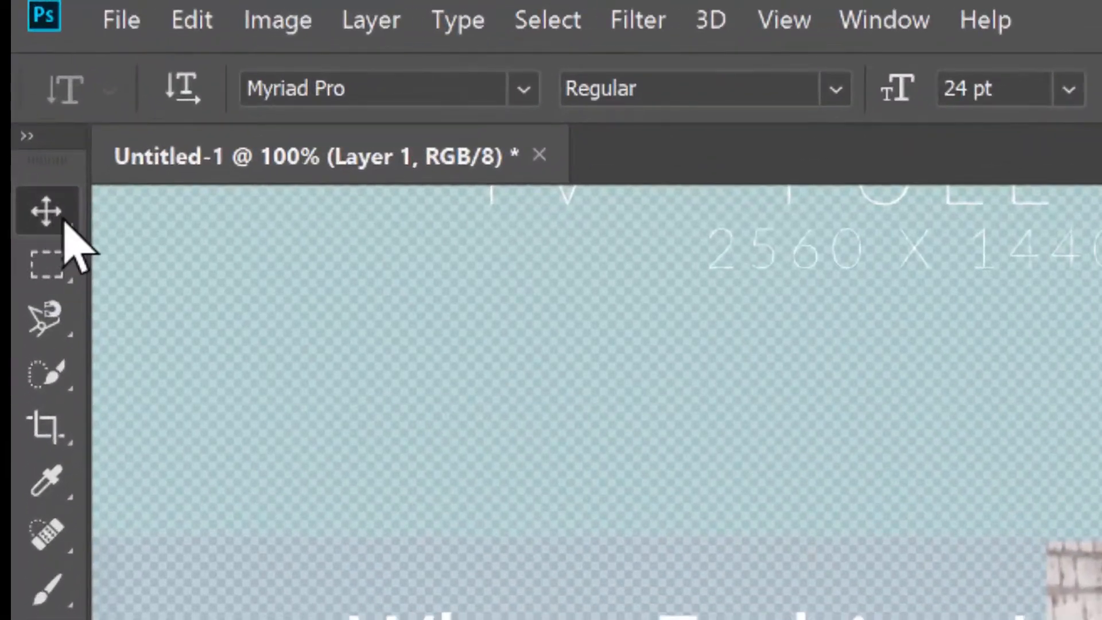
{"action": "left_click", "coordinate": [63, 220]}
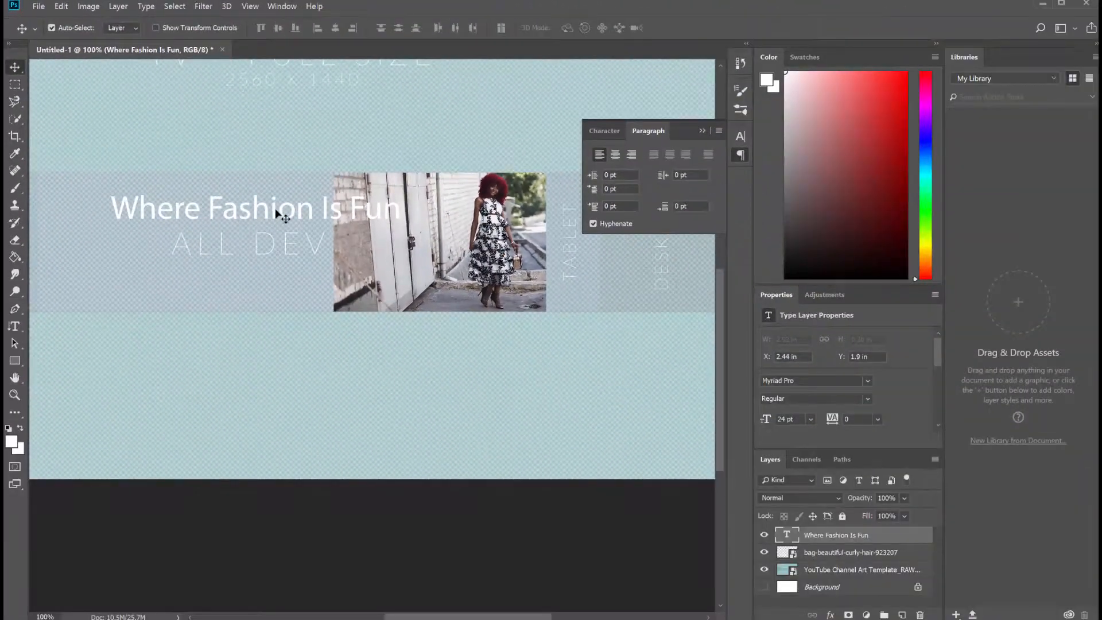
{"action": "left_click_drag", "start_coordinate": [267, 211], "coordinate": [301, 295]}
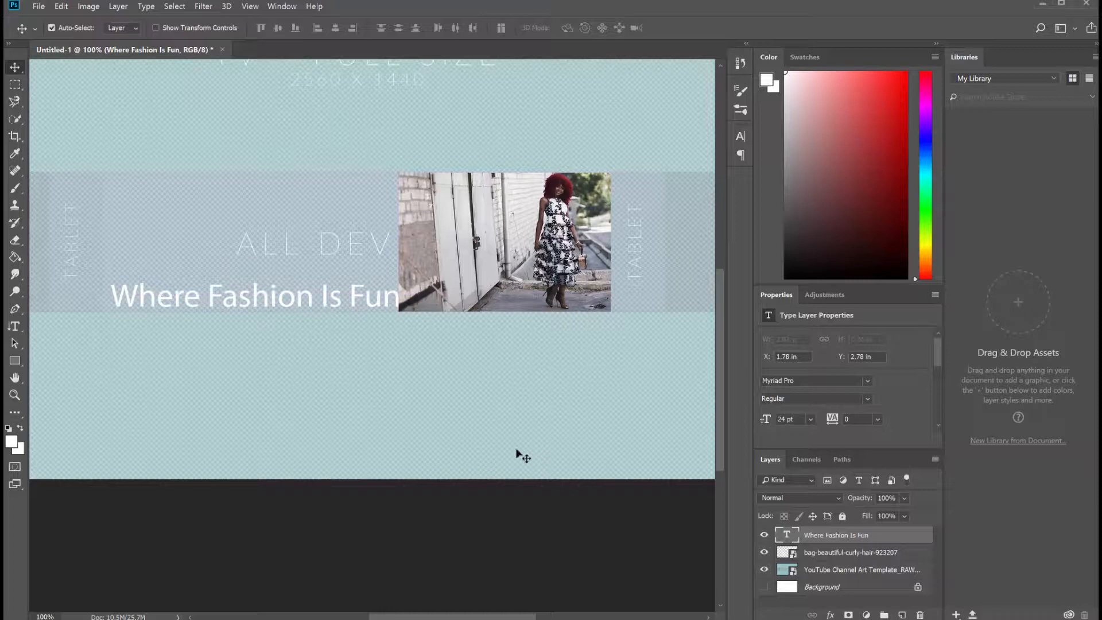
{"action": "left_click_drag", "start_coordinate": [310, 306], "coordinate": [308, 307]}
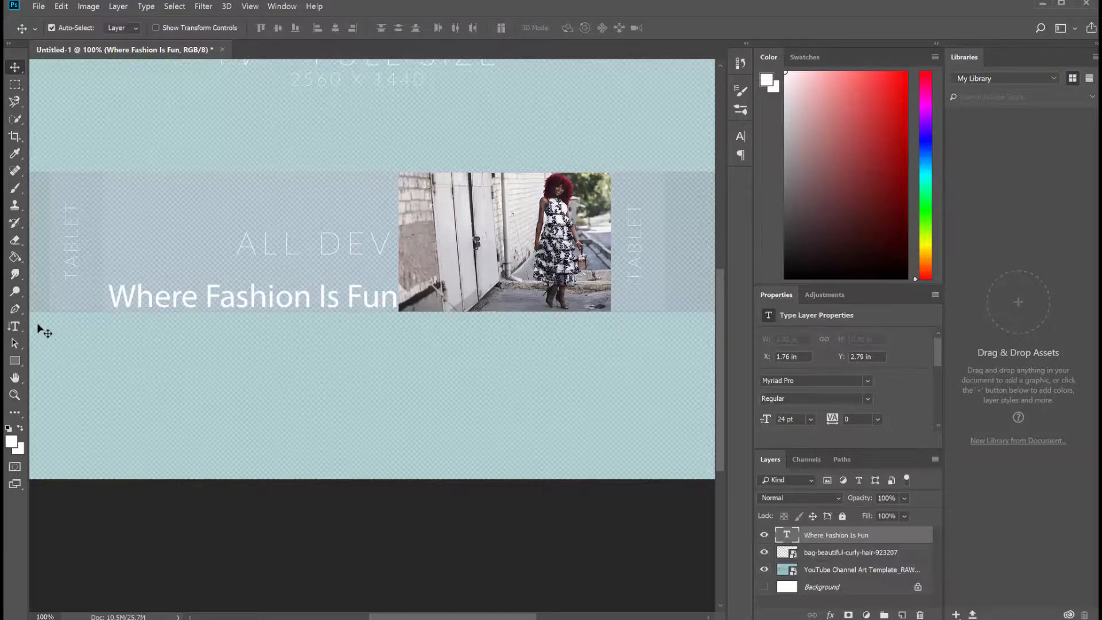
Draw a rectangle of about 1532 × 427 px covering the whole ALL DEVICES area with the Rectangle tool
{"action": "right_click", "coordinate": [15, 361]}
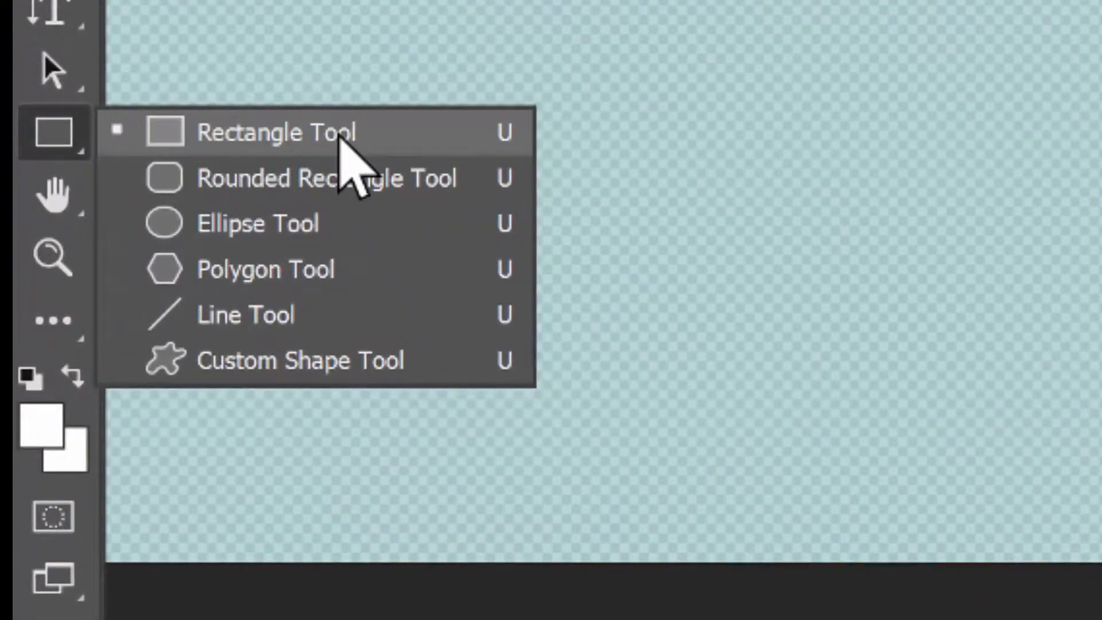
{"action": "left_click", "coordinate": [339, 136]}
{"action": "left_click_drag", "start_coordinate": [103, 170], "coordinate": [612, 312]}
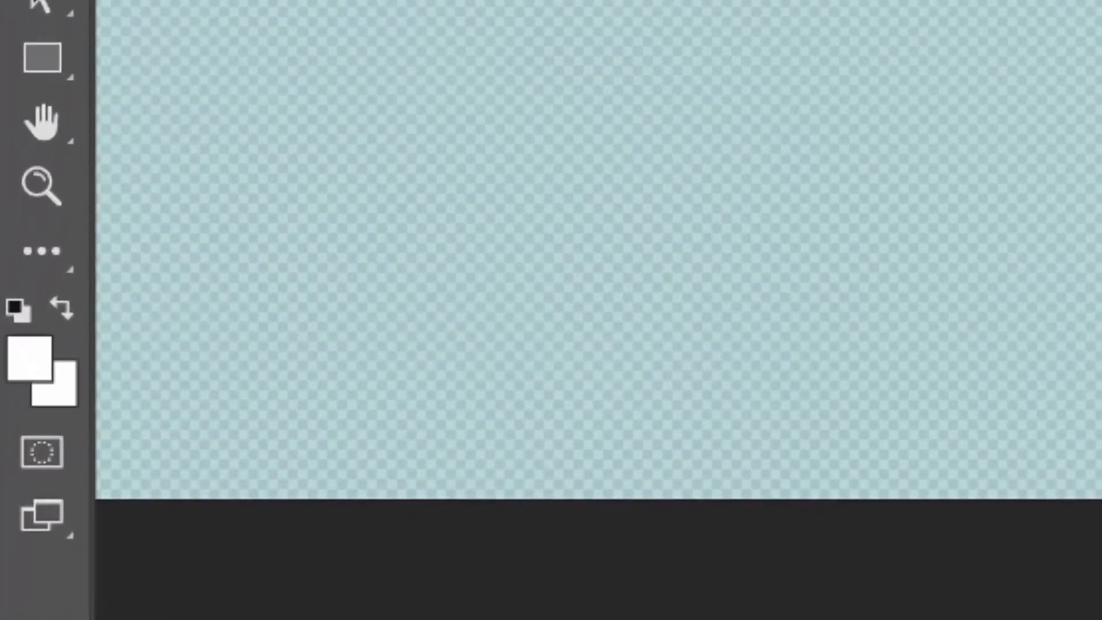
Set the foreground color to the blue #226ea8
{"action": "left_click", "coordinate": [28, 358]}
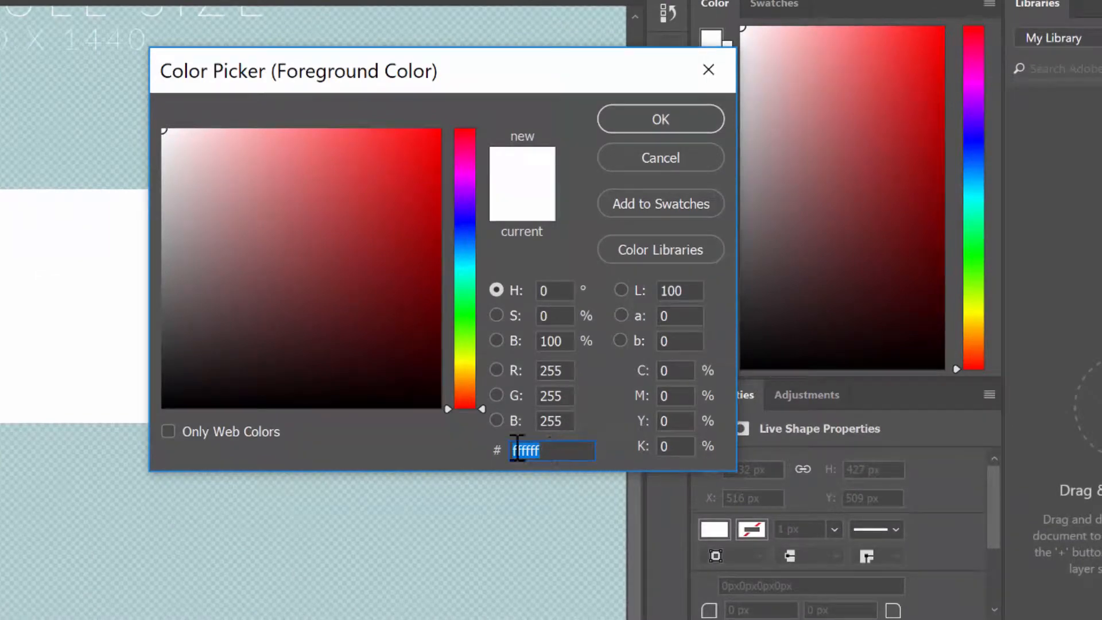
{"action": "left_click", "coordinate": [470, 219]}
{"action": "left_click_drag", "start_coordinate": [471, 229], "coordinate": [478, 250]}
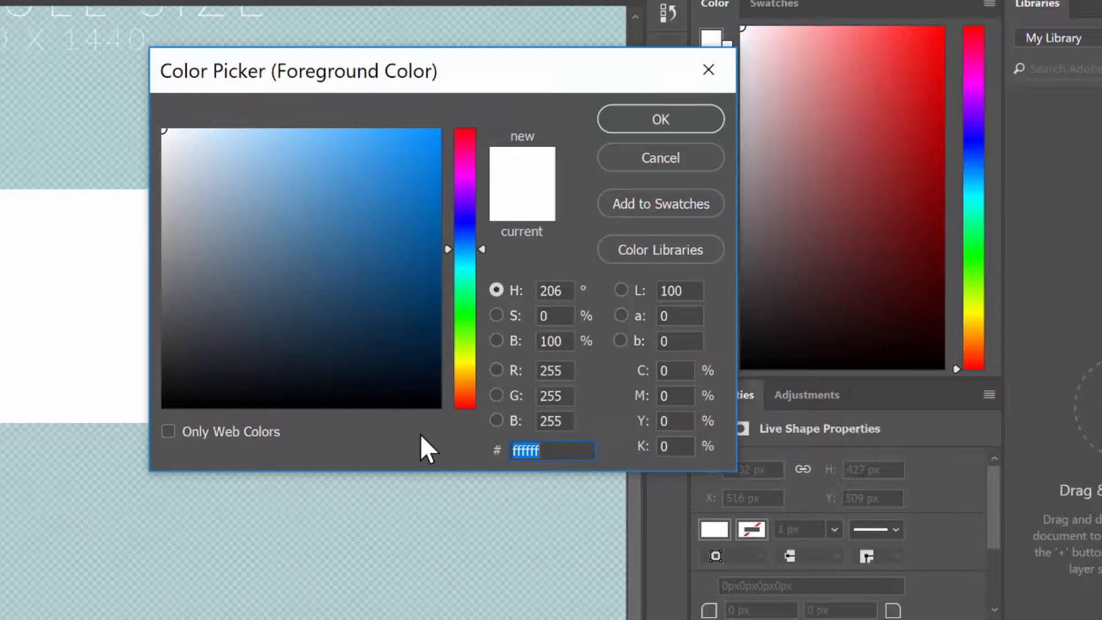
{"action": "left_click", "coordinate": [385, 224]}
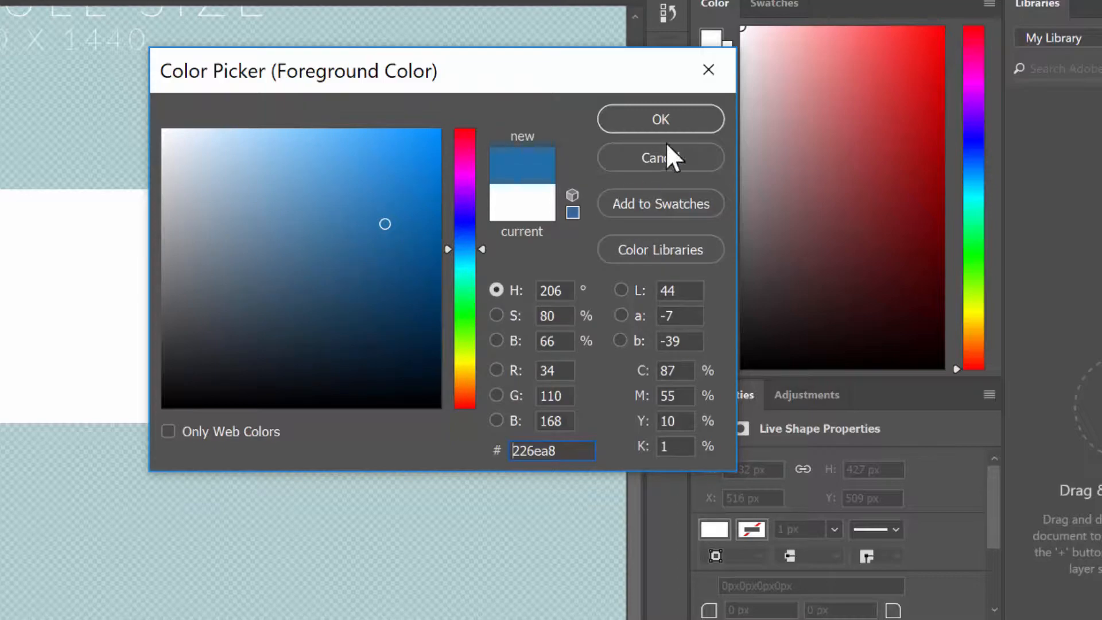
{"action": "left_click", "coordinate": [678, 126]}
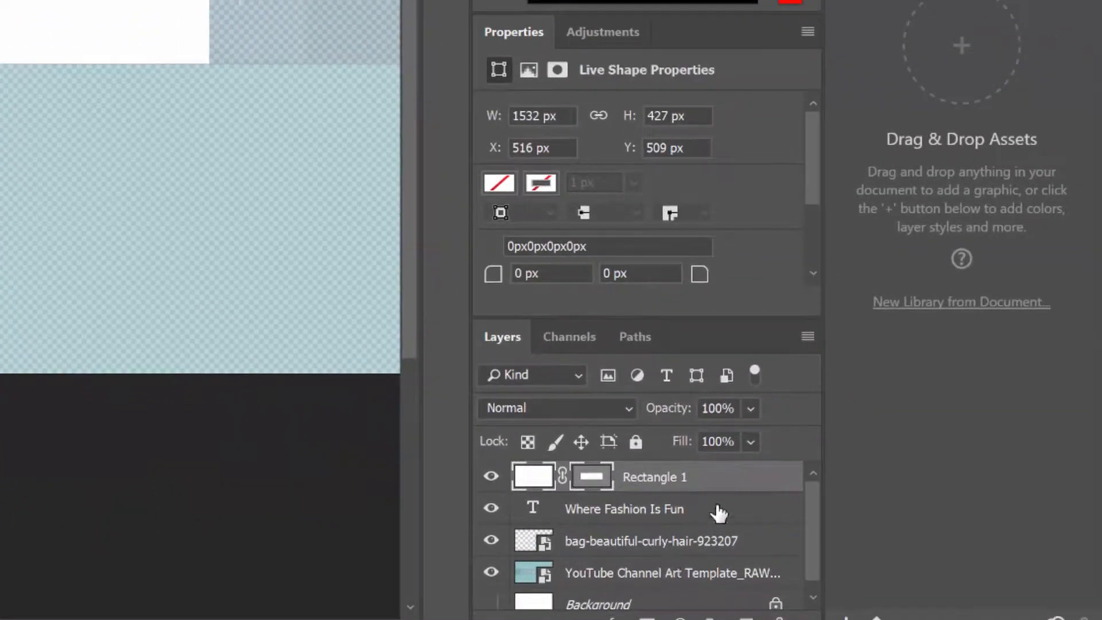
Fill the rectangle with the blue foreground color and move its layer directly below the YouTube Channel Art Template layer
{"action": "left_click", "coordinate": [901, 554]}
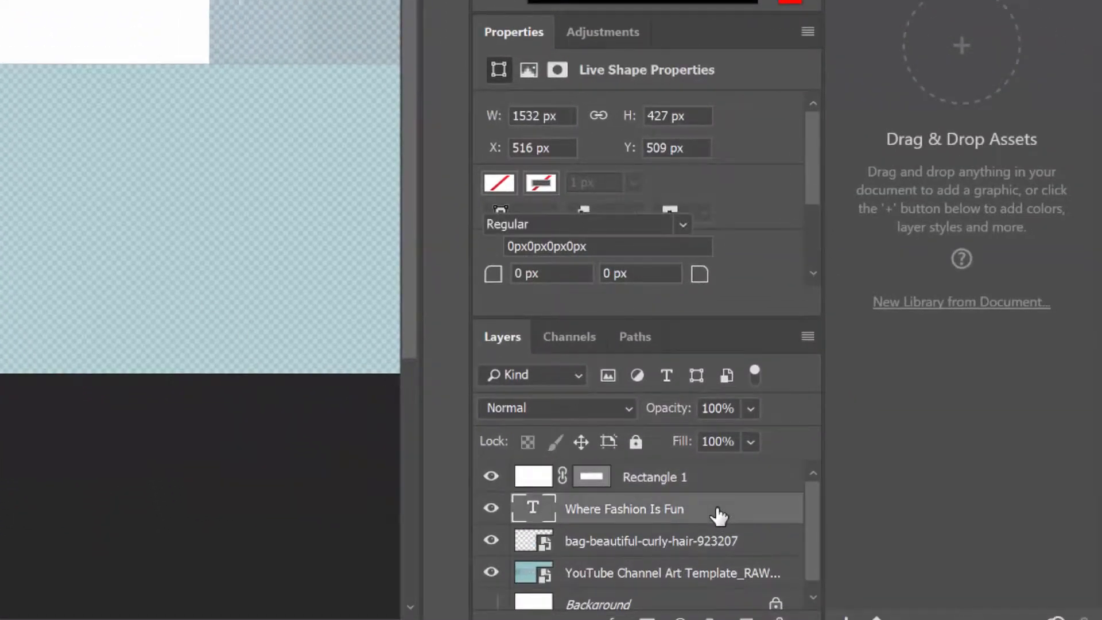
{"action": "left_click", "coordinate": [667, 544]}
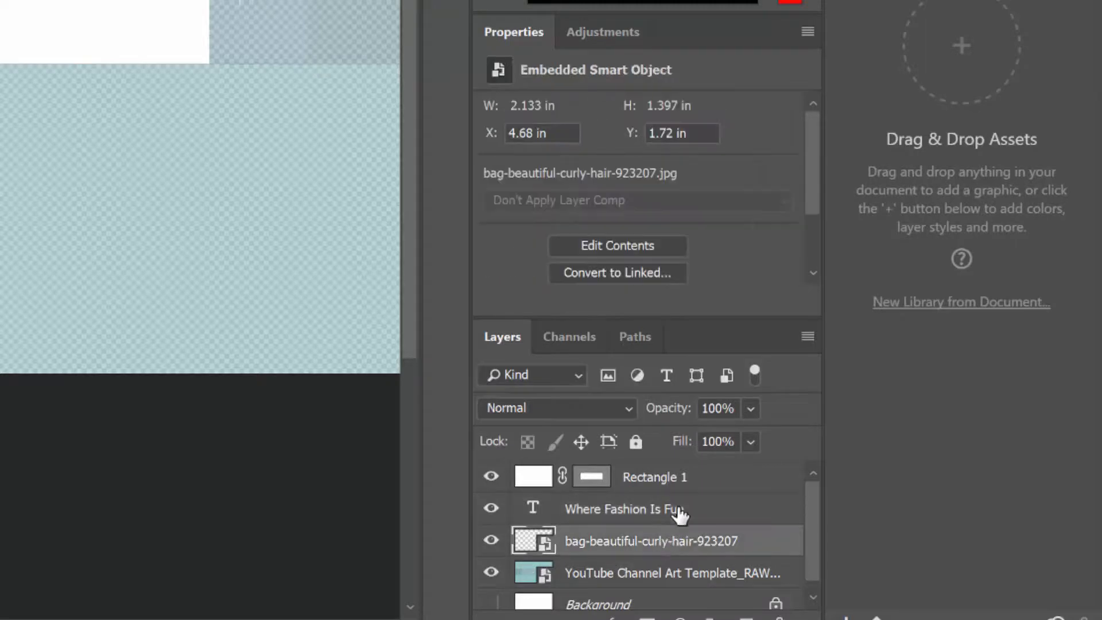
{"action": "left_click", "coordinate": [686, 485]}
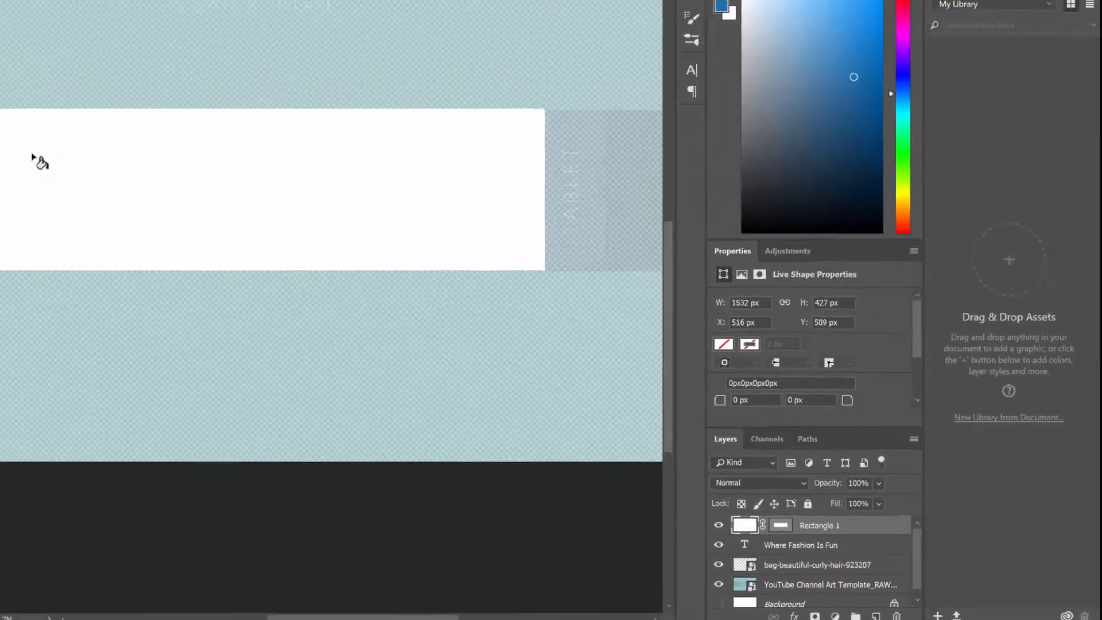
{"action": "left_click", "coordinate": [162, 211]}
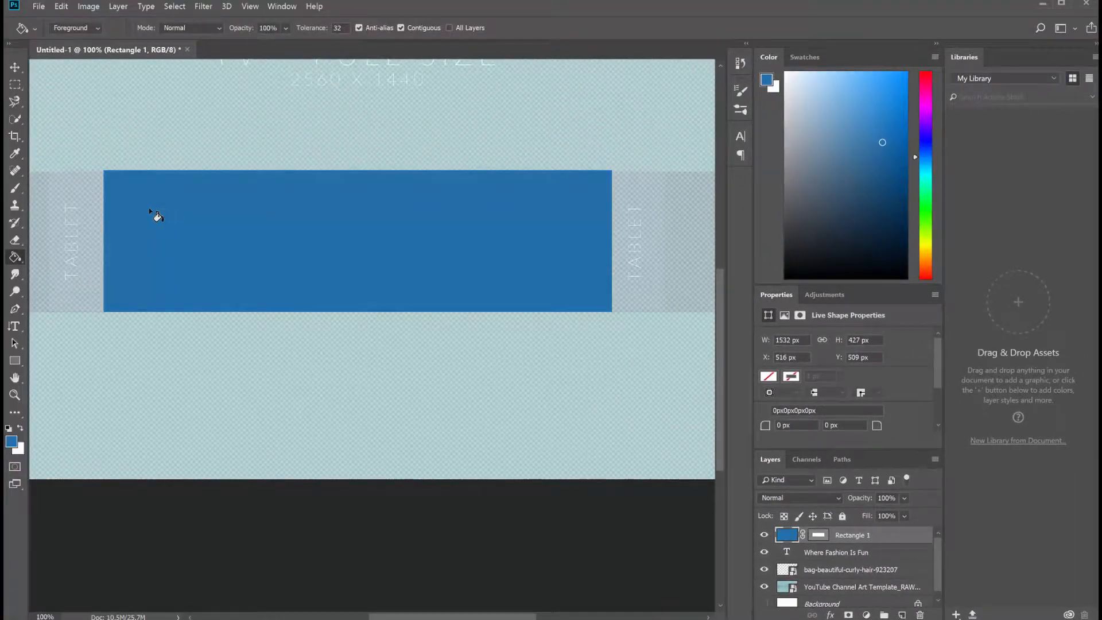
{"action": "left_click", "coordinate": [14, 67]}
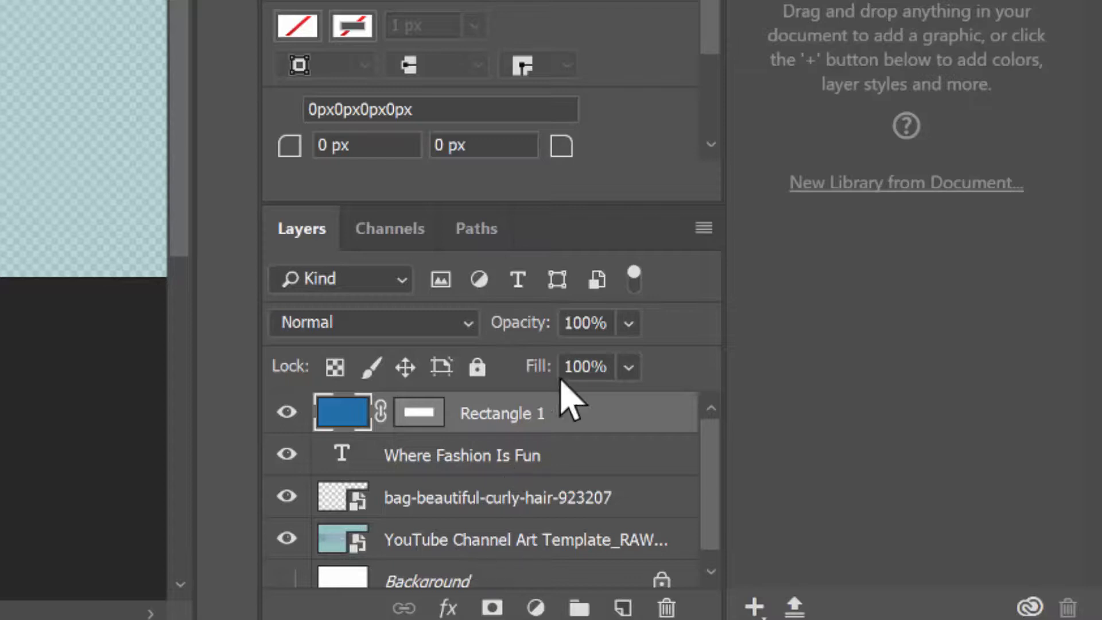
{"action": "left_click_drag", "start_coordinate": [554, 411], "coordinate": [481, 560]}
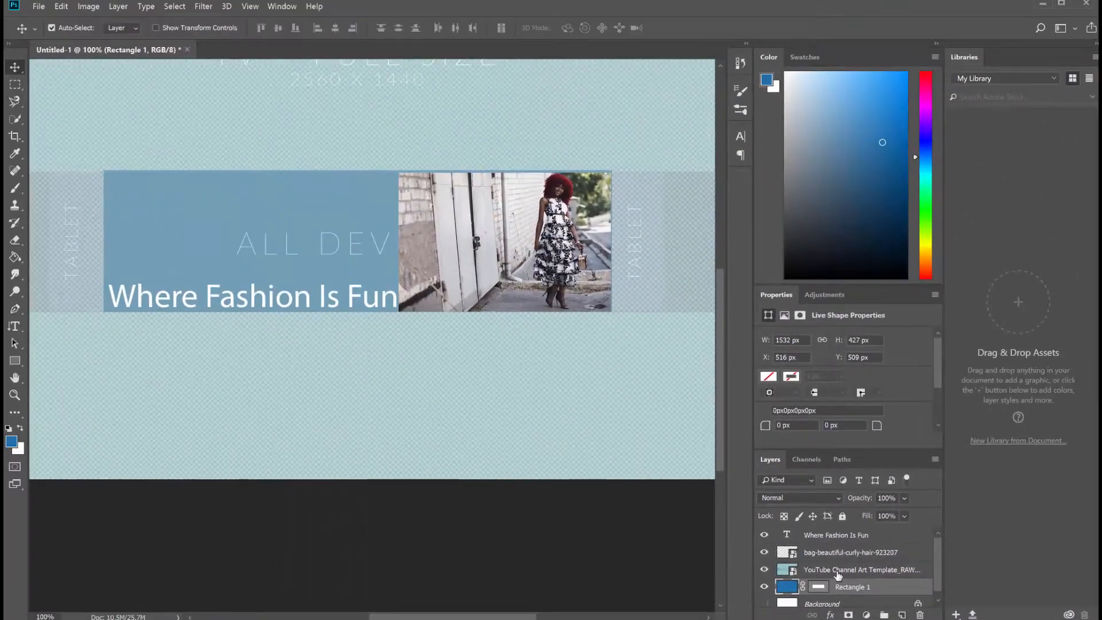
Scale the bag-beautiful-curly-hair-923207 photo down to about 2.1 × 1.39 in, leaving a thin blue border above and right of it
{"action": "left_click", "coordinate": [505, 211]}
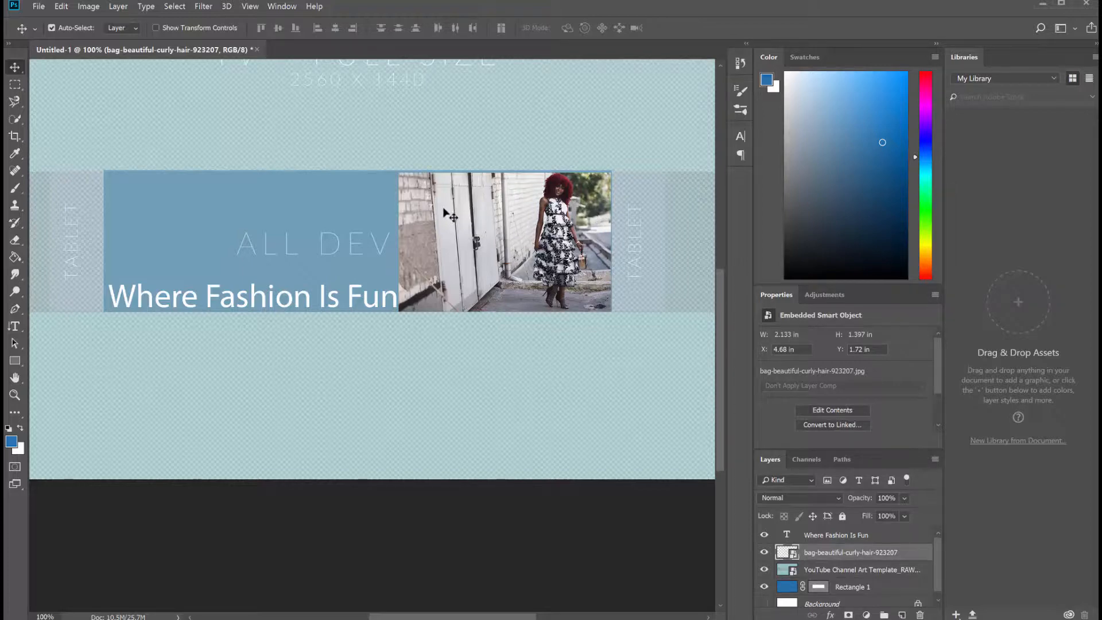
{"action": "left_click", "coordinate": [62, 7]}
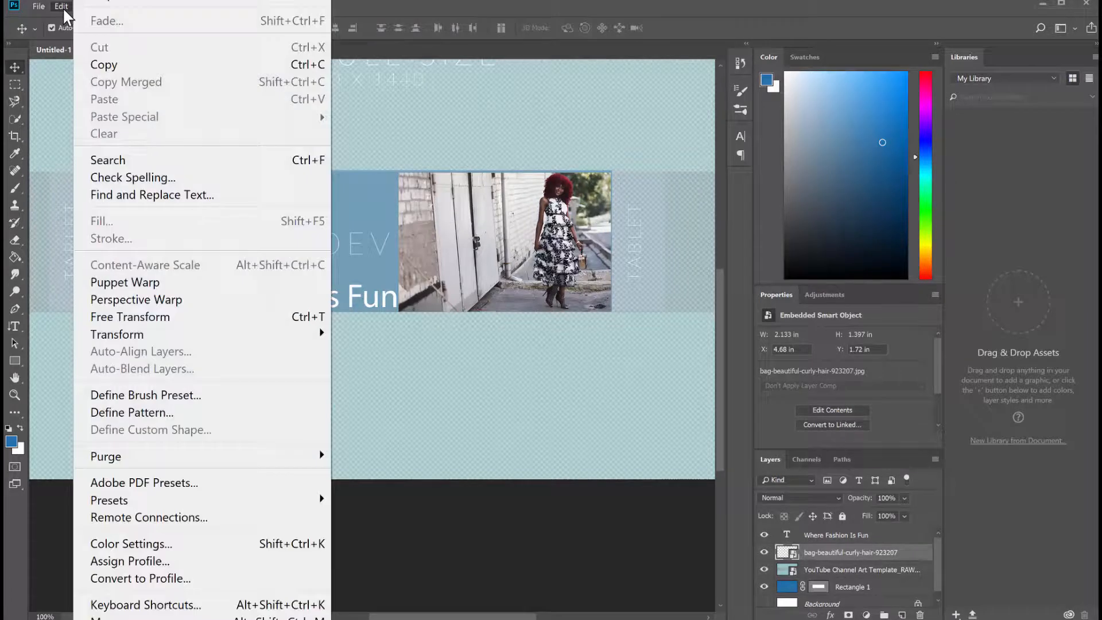
{"action": "mouse_move", "coordinate": [132, 334]}
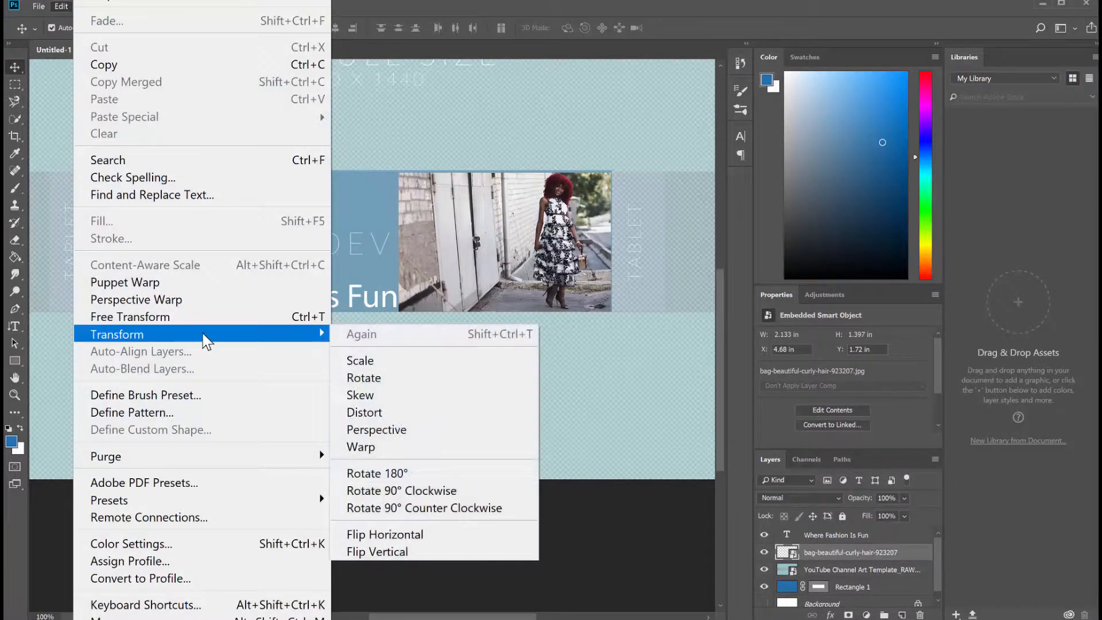
{"action": "left_click", "coordinate": [382, 361]}
{"action": "left_click_drag", "start_coordinate": [610, 171], "coordinate": [605, 175]}
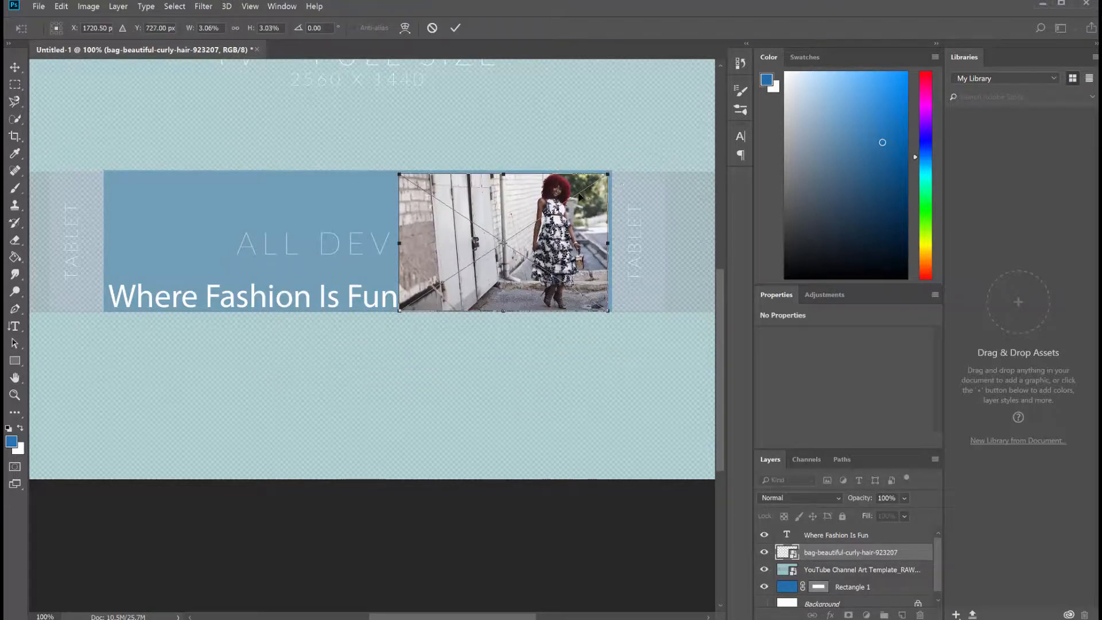
{"action": "key", "text": "Return"}
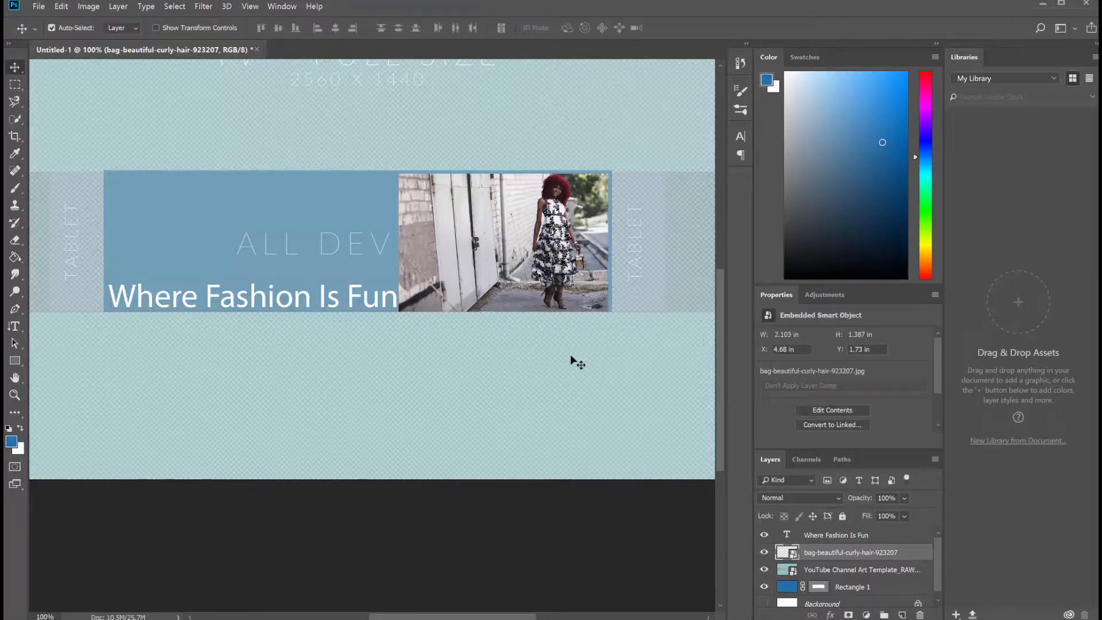
Select the rectangle layer and sample a dark red from the woman's hair as the foreground color with the Eyedropper
{"action": "key", "text": "ctrl+minus"}
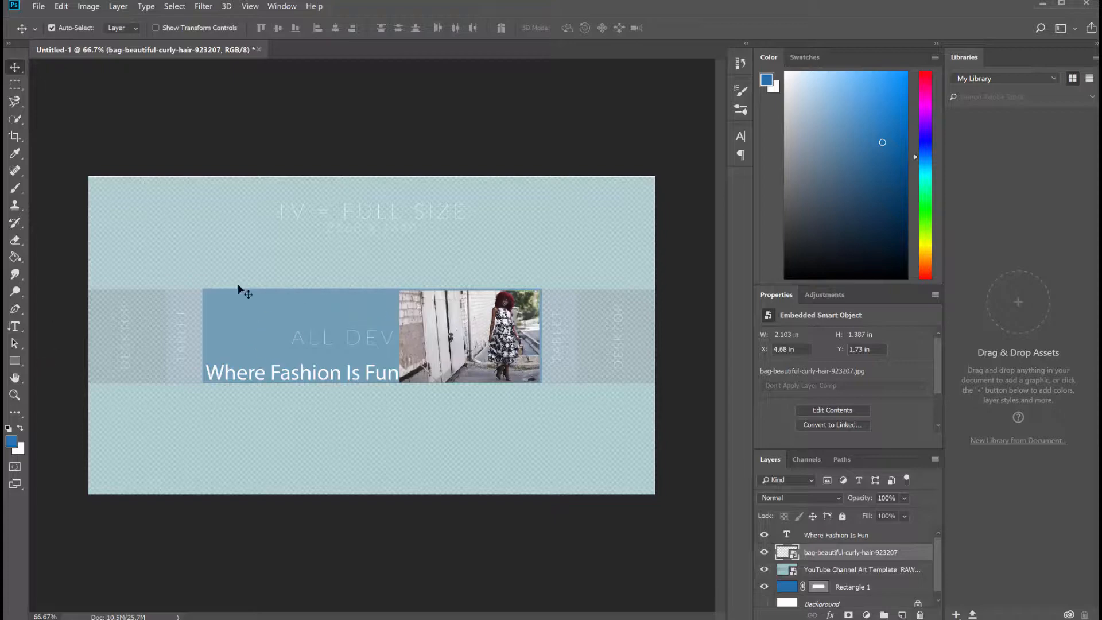
{"action": "key", "text": "ctrl+plus"}
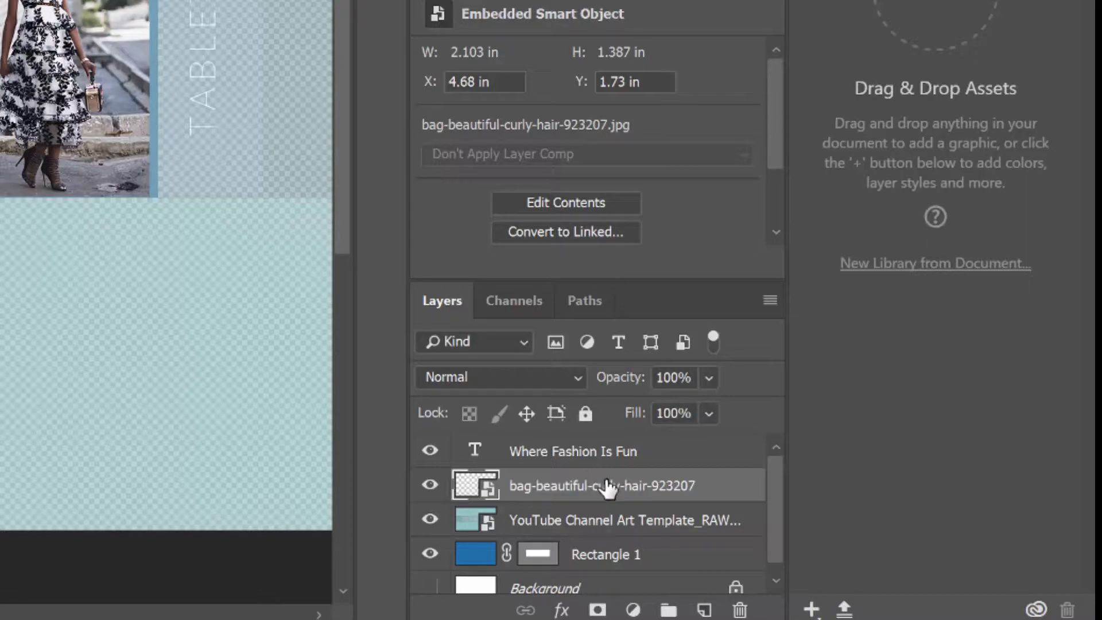
{"action": "left_click", "coordinate": [631, 556]}
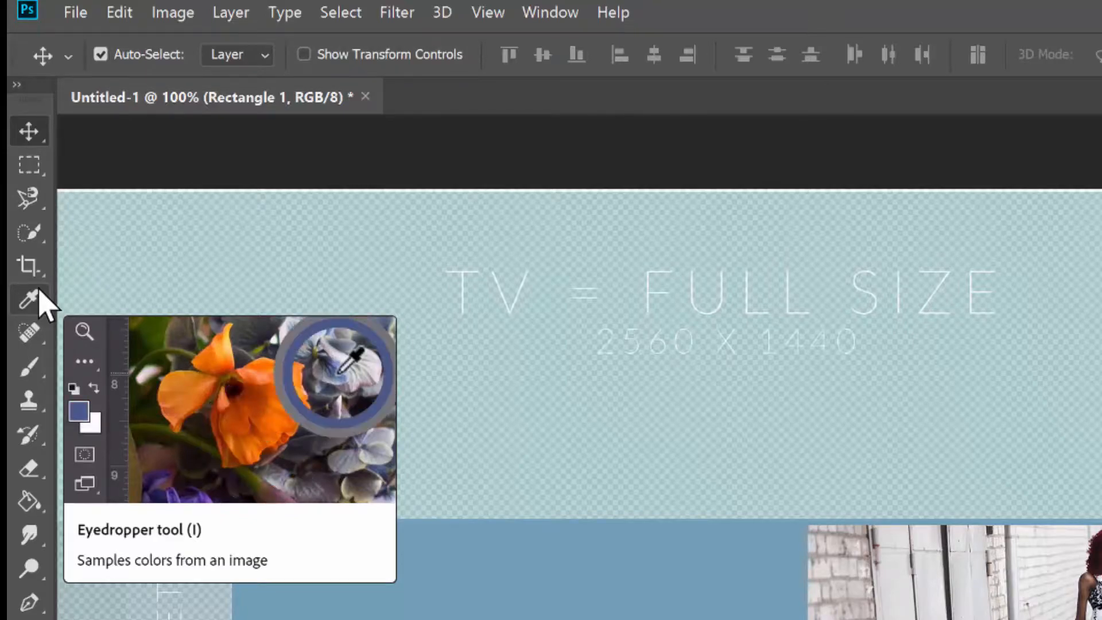
{"action": "left_click", "coordinate": [35, 296]}
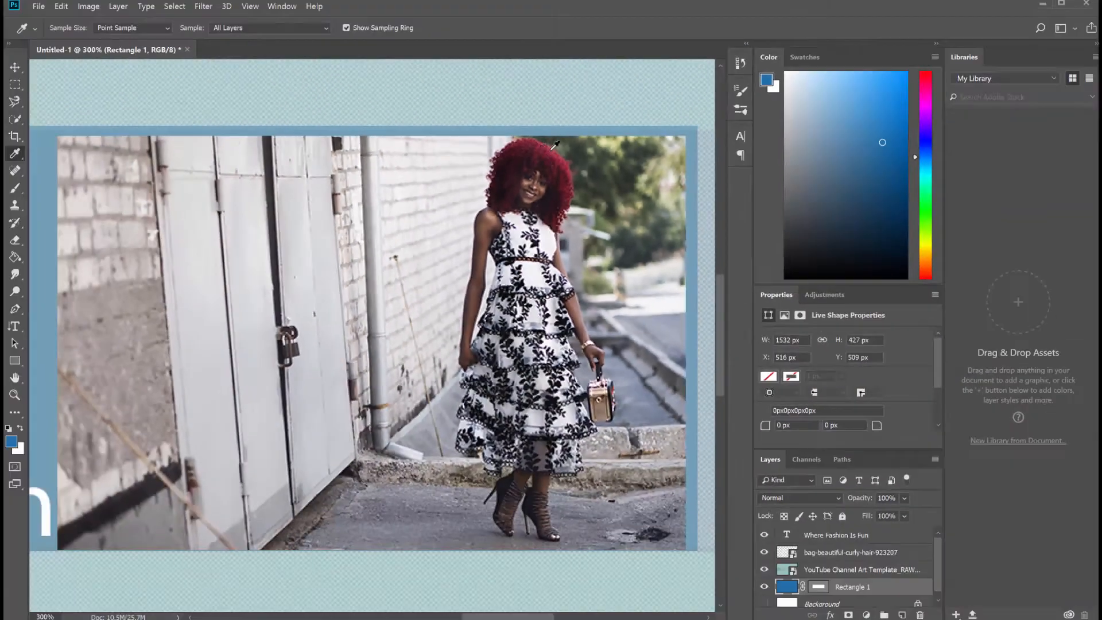
{"action": "left_click", "coordinate": [540, 153]}
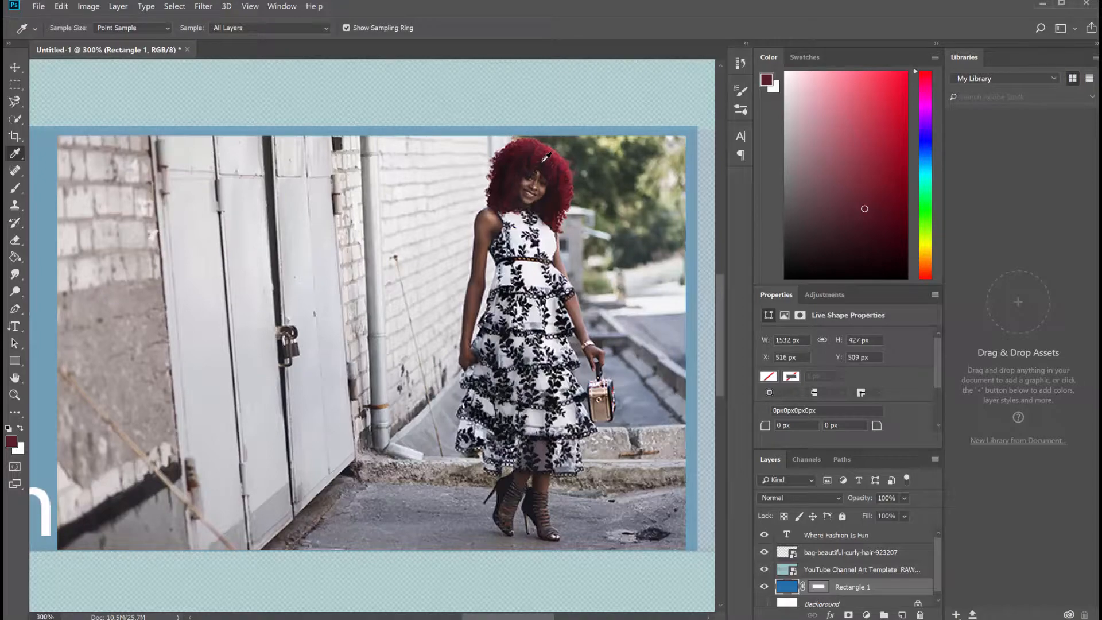
Sample a brighter red, #8c2f3a, from the edge of the woman's hair as the foreground color with the Eyedropper
{"action": "key", "text": "ctrl+plus"}
{"action": "key", "text": "ctrl+plus"}
{"action": "key", "text": "ctrl+plus"}
{"action": "left_click_drag", "start_coordinate": [661, 64], "coordinate": [117, 168]}
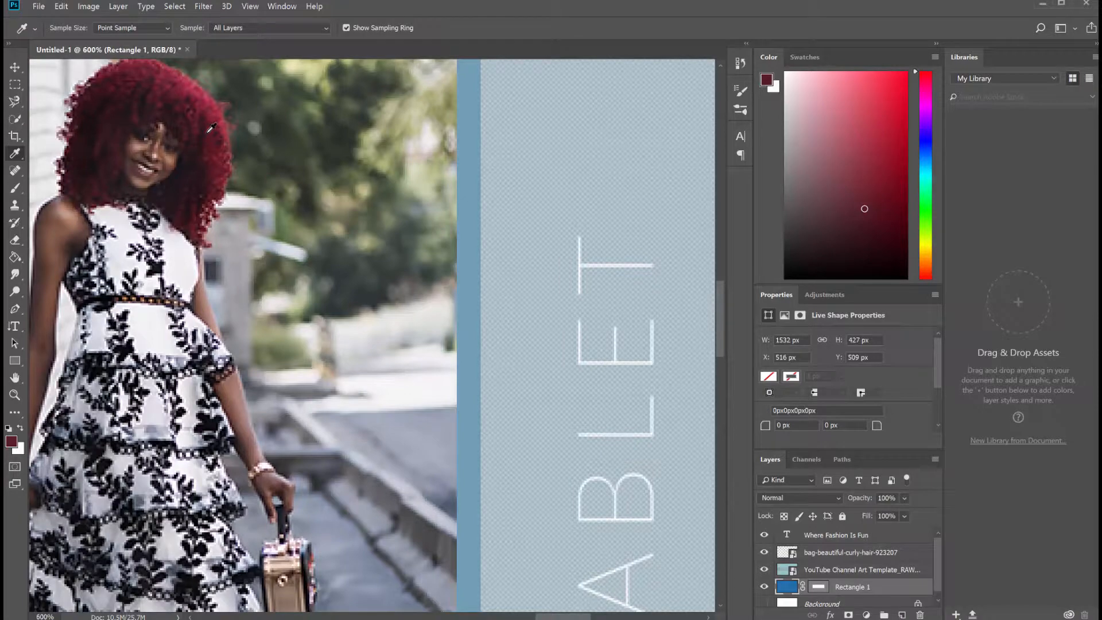
{"action": "key", "text": "ctrl+plus"}
{"action": "key", "text": "ctrl+plus"}
{"action": "scroll", "coordinate": [202, 124], "scroll_direction": "up", "scroll_amount": 2}
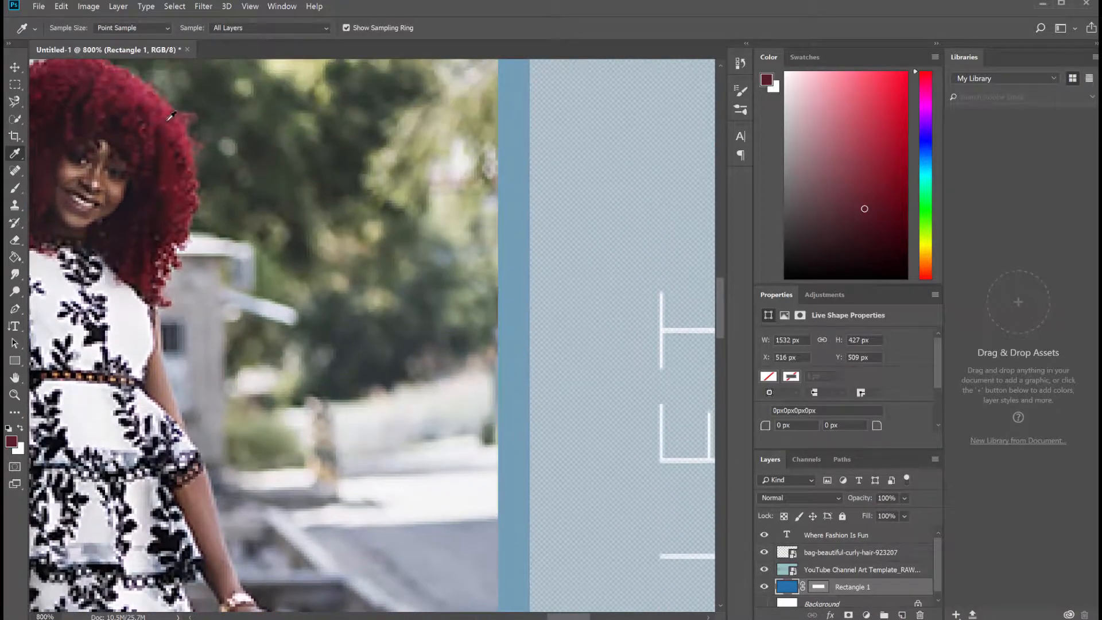
{"action": "left_click", "coordinate": [195, 118]}
Fill the Rectangle 1 banner shape with the sampled red using the Paint Bucket
{"action": "key", "text": "ctrl+1"}
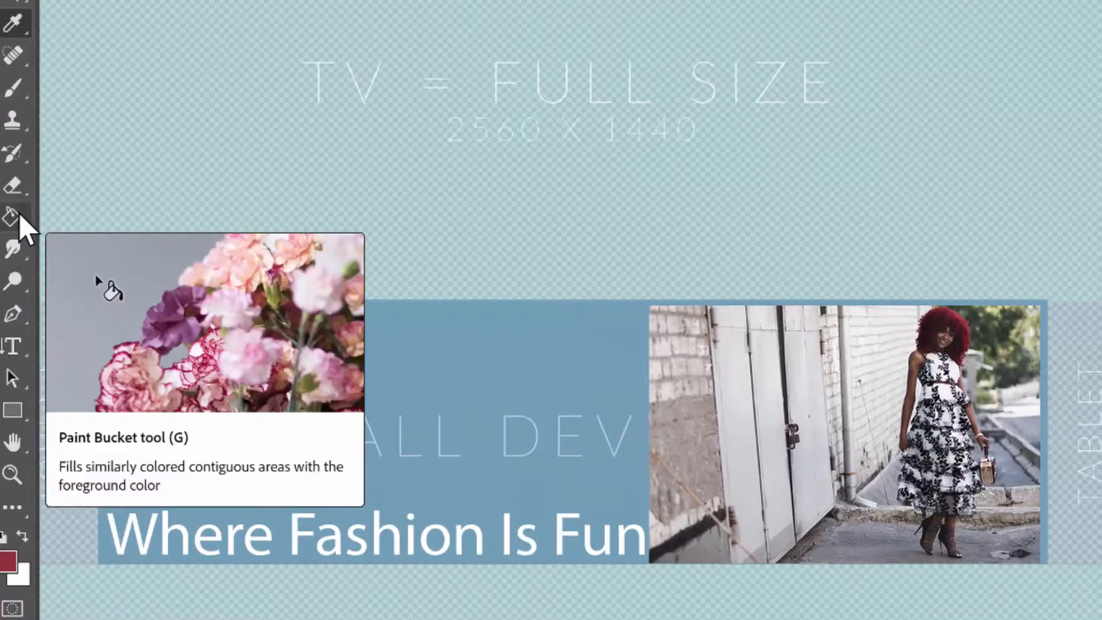
{"action": "left_click", "coordinate": [20, 215]}
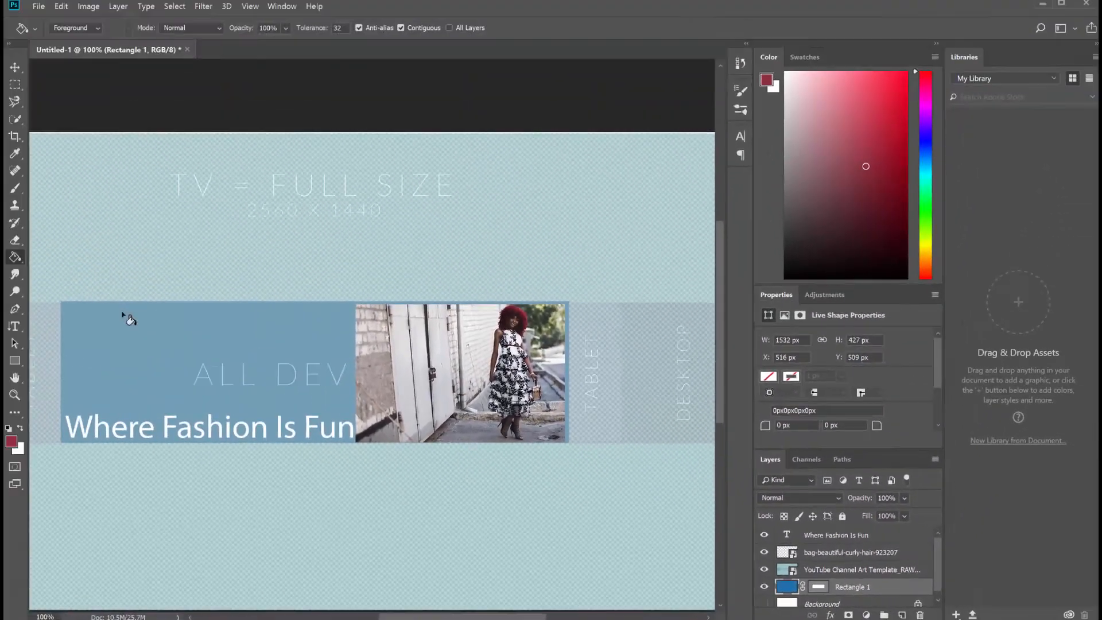
{"action": "left_click", "coordinate": [124, 316]}
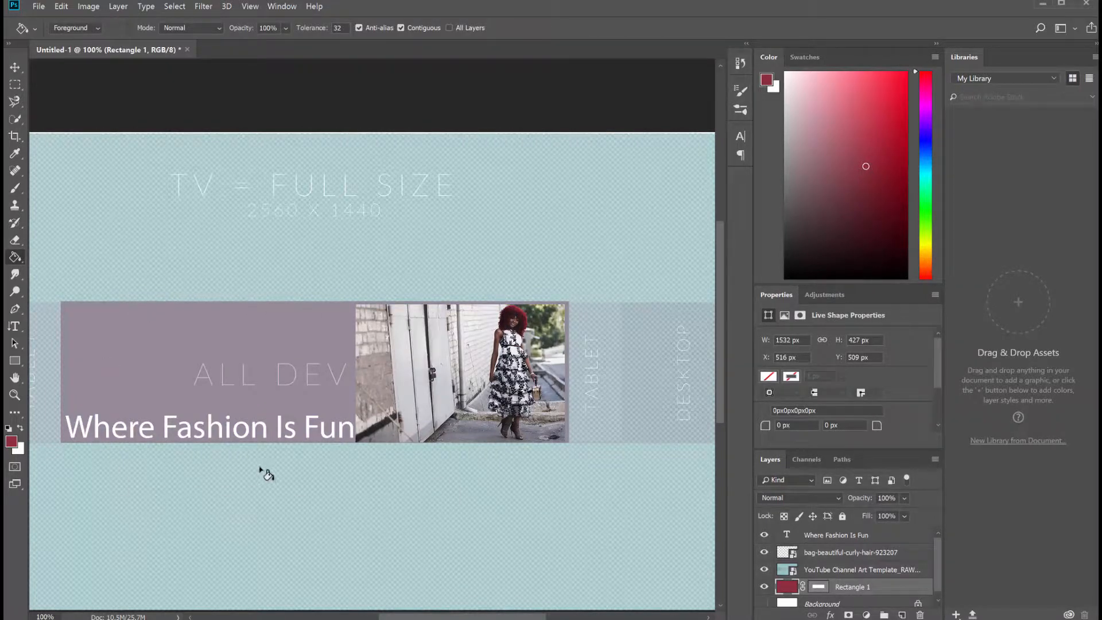
Hide the YouTube Channel Art Template layer to preview the banner on its own
{"action": "scroll", "coordinate": [269, 461], "scroll_direction": "down", "scroll_amount": 1}
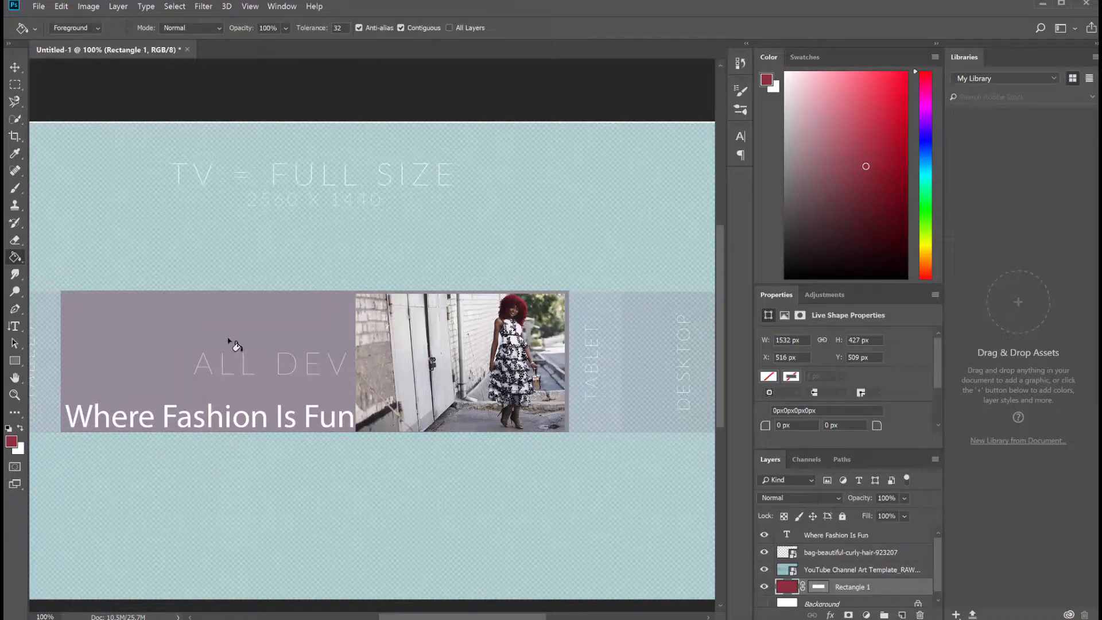
{"action": "key", "text": "v"}
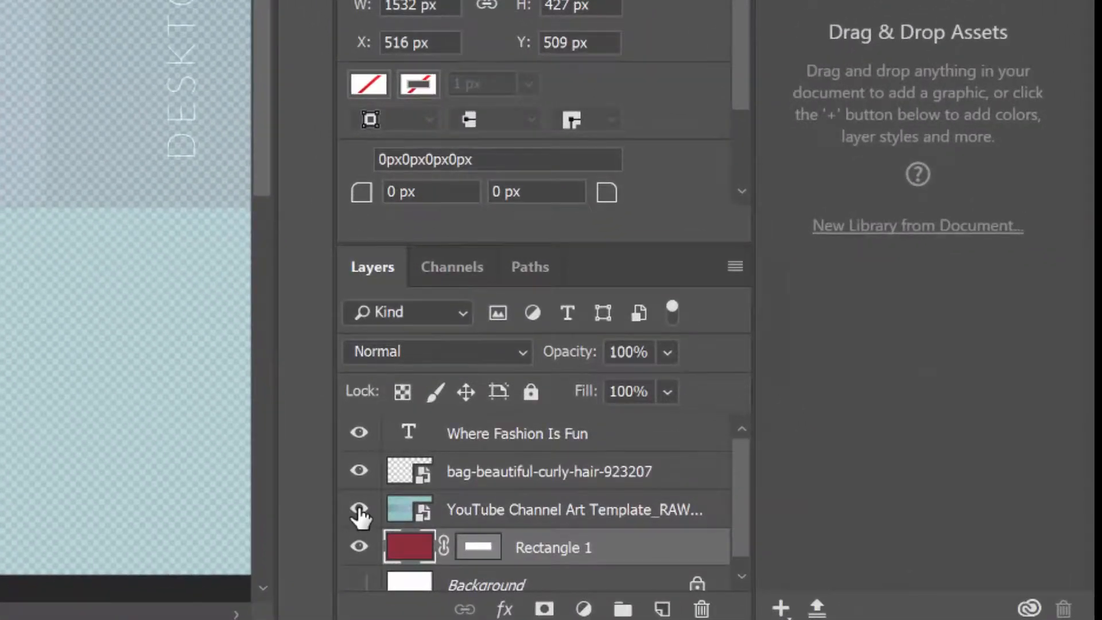
{"action": "left_click", "coordinate": [359, 510]}
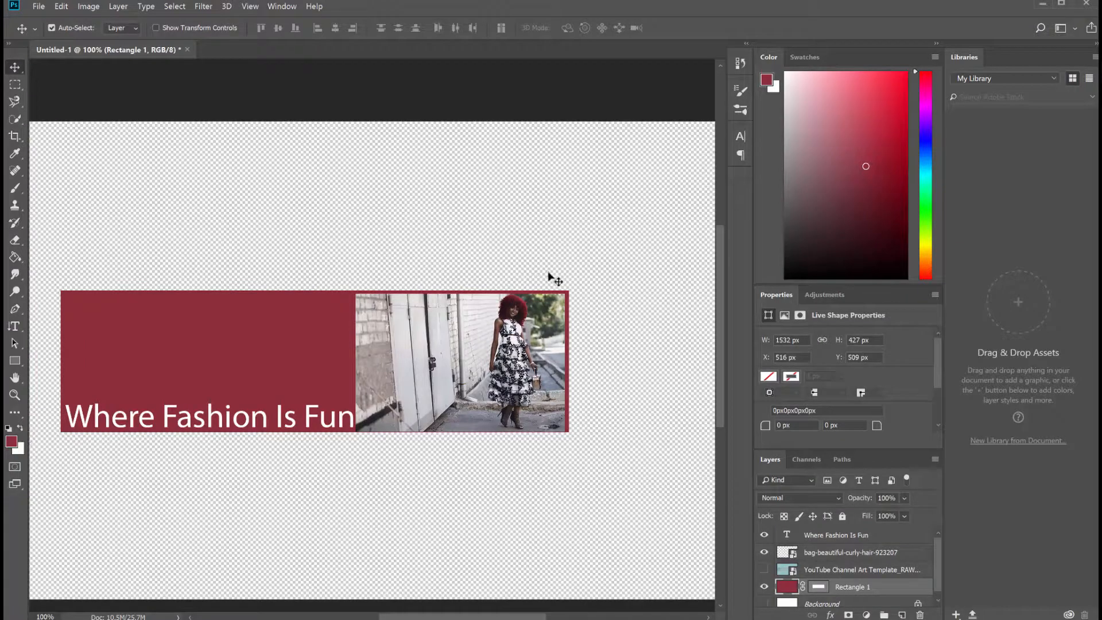
{"action": "left_click_drag", "start_coordinate": [463, 619], "coordinate": [454, 618]}
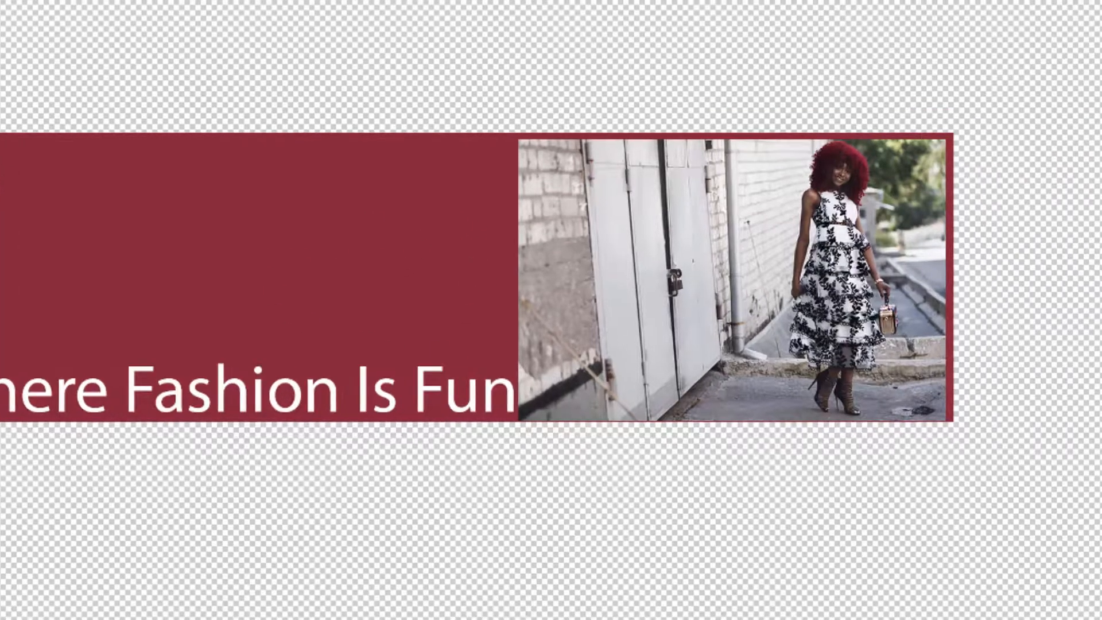
Show the YouTube Channel Art Template layer again and move it directly below the Rectangle 1 layer
{"action": "left_click", "coordinate": [764, 601]}
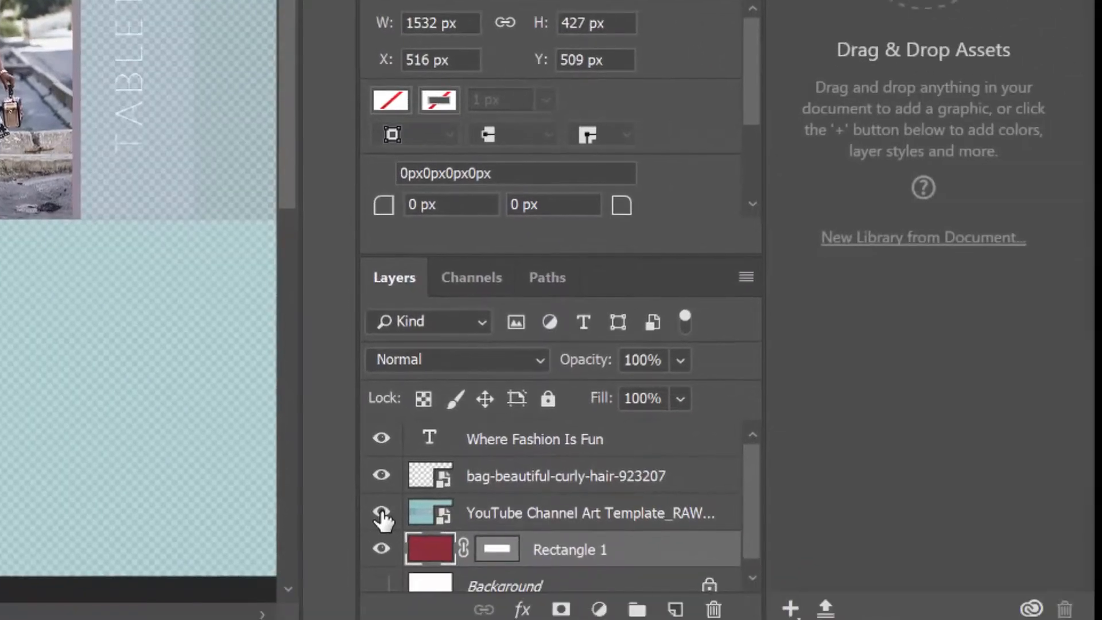
{"action": "left_click_drag", "start_coordinate": [574, 512], "coordinate": [563, 579]}
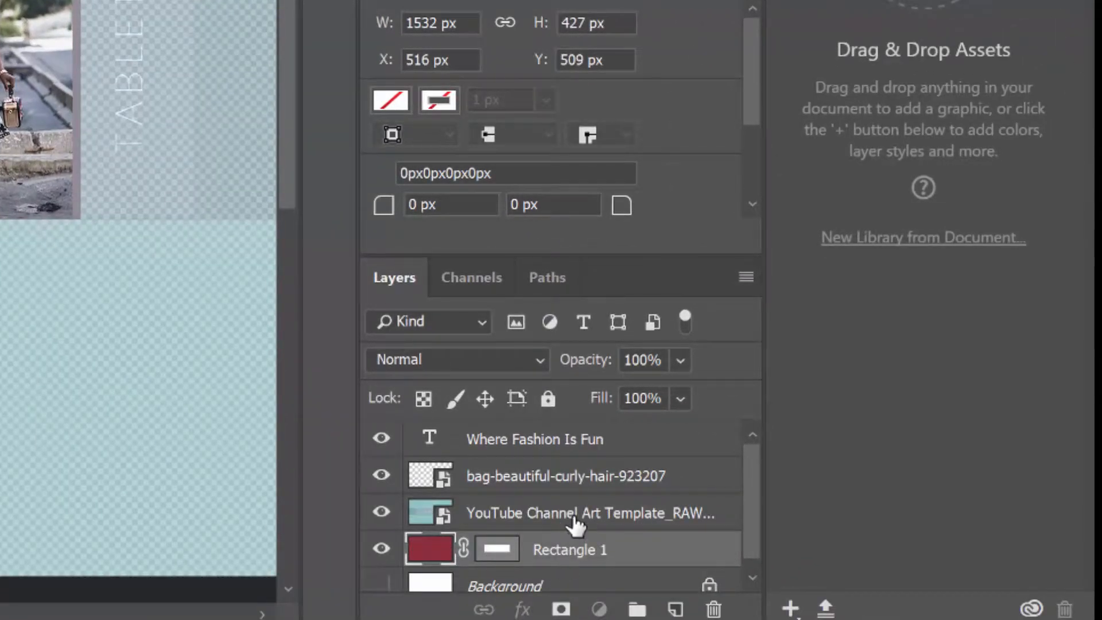
{"action": "mouse_move", "coordinate": [581, 519]}
{"action": "left_mouse_down"}
{"action": "mouse_move", "coordinate": [566, 561]}
{"action": "mouse_move", "coordinate": [581, 561]}
{"action": "mouse_move", "coordinate": [574, 509]}
{"action": "left_mouse_up"}
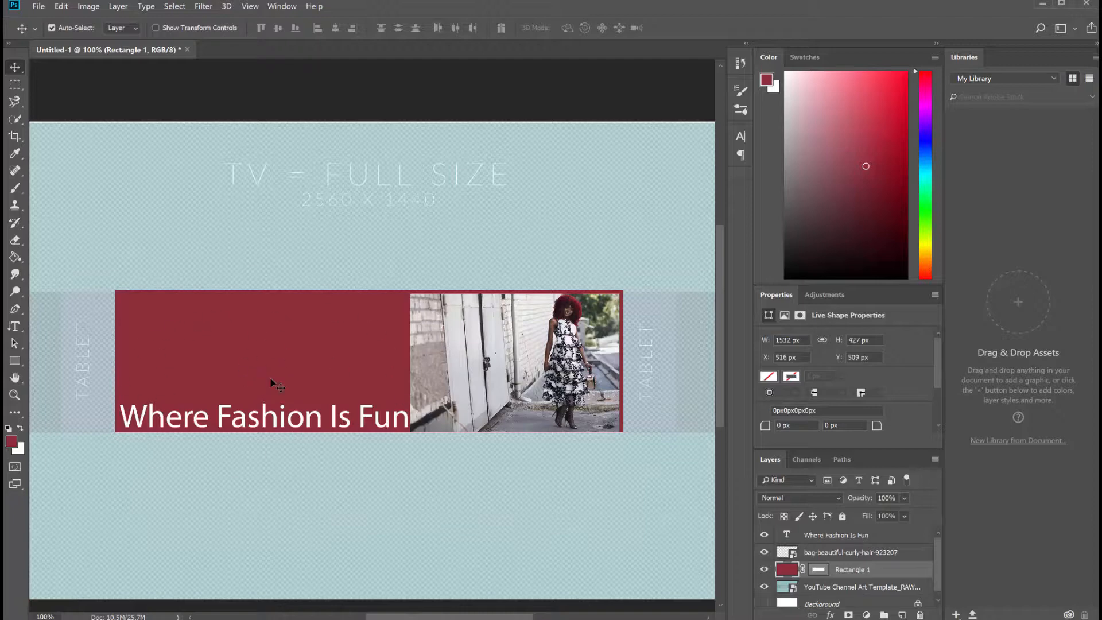
Place the background-black-and-white-close-up-924002 image above the Rectangle 1 layer and shrink it to about 8.4% × 13.9% over the tagline area
{"action": "key", "text": "alt+Tab"}
{"action": "left_click_drag", "start_coordinate": [835, 260], "coordinate": [164, 295]}
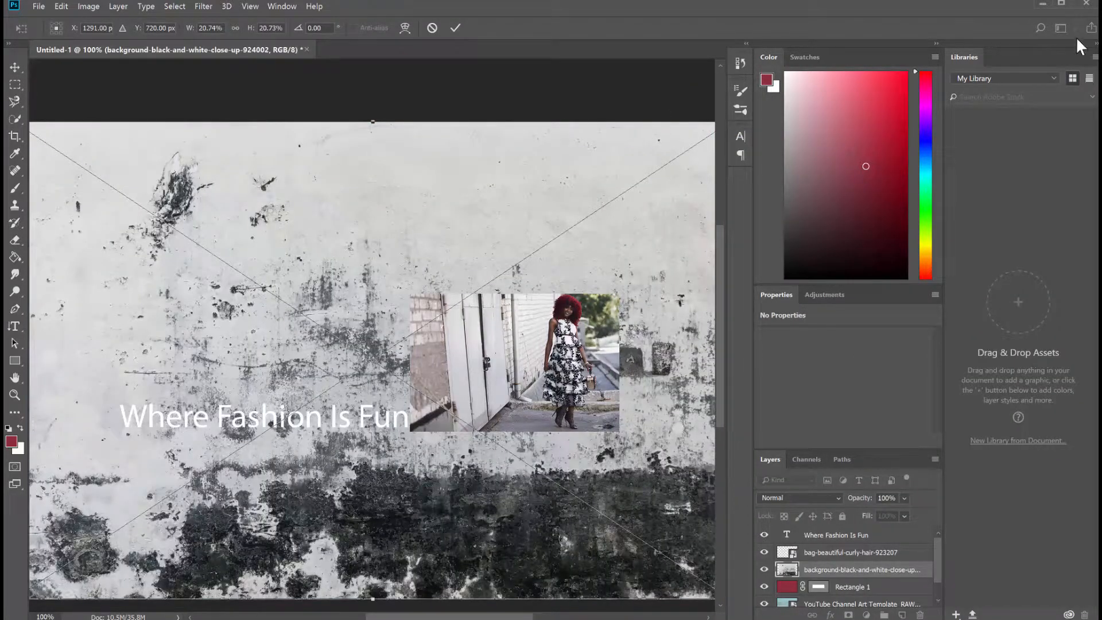
{"action": "left_click_drag", "start_coordinate": [602, 171], "coordinate": [365, 214]}
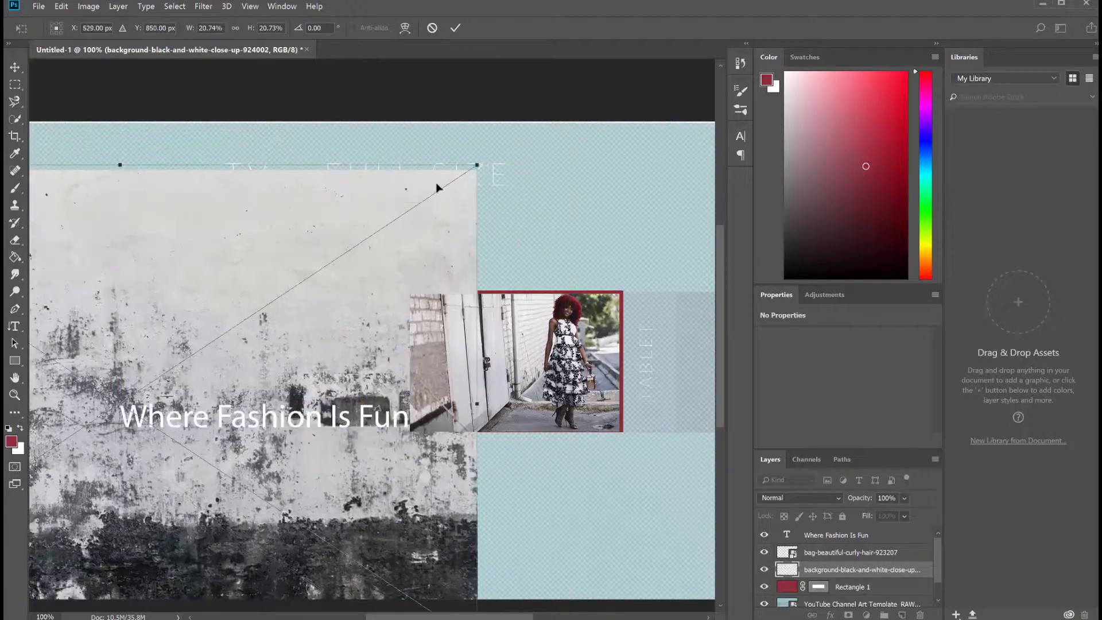
{"action": "left_click_drag", "start_coordinate": [476, 165], "coordinate": [60, 322]}
{"action": "left_click_drag", "start_coordinate": [384, 350], "coordinate": [405, 333]}
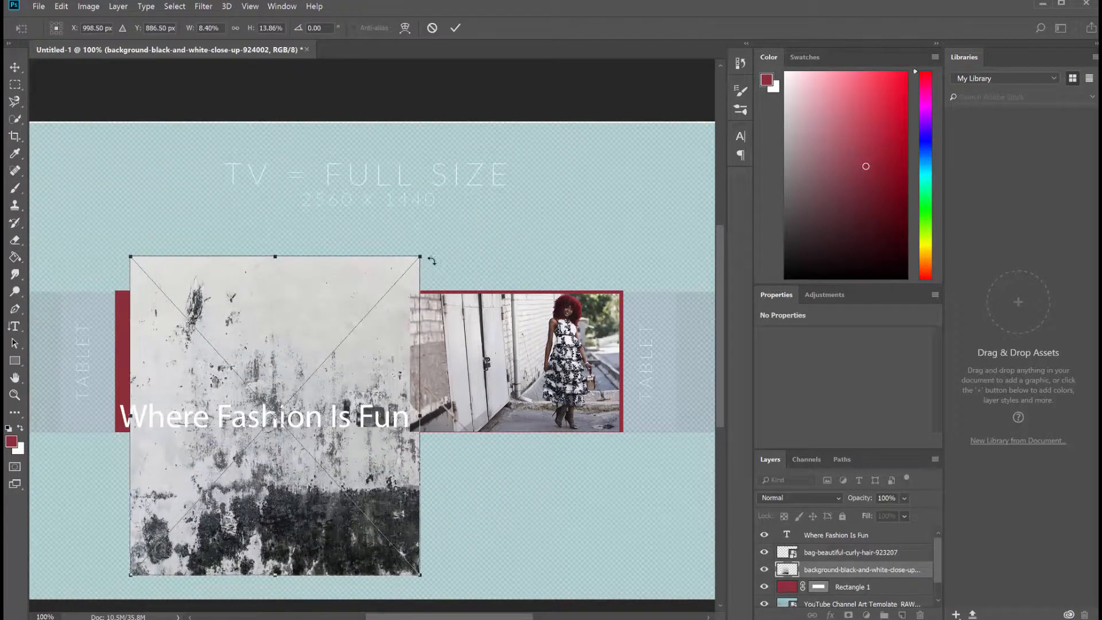
Resize the wall image to about 3.31 × 1.39 in, fitted inside the rectangle's red border and extending behind the photo
{"action": "left_click_drag", "start_coordinate": [420, 256], "coordinate": [500, 429]}
{"action": "left_click_drag", "start_coordinate": [503, 386], "coordinate": [509, 363]}
{"action": "left_click_drag", "start_coordinate": [363, 404], "coordinate": [396, 417]}
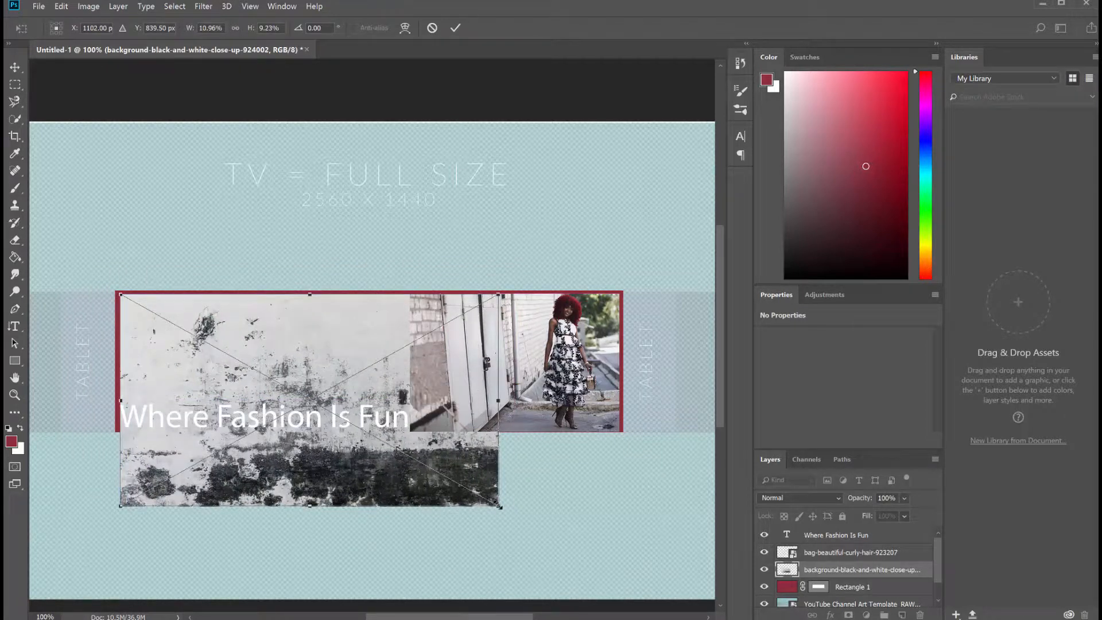
{"action": "left_click_drag", "start_coordinate": [498, 504], "coordinate": [447, 426]}
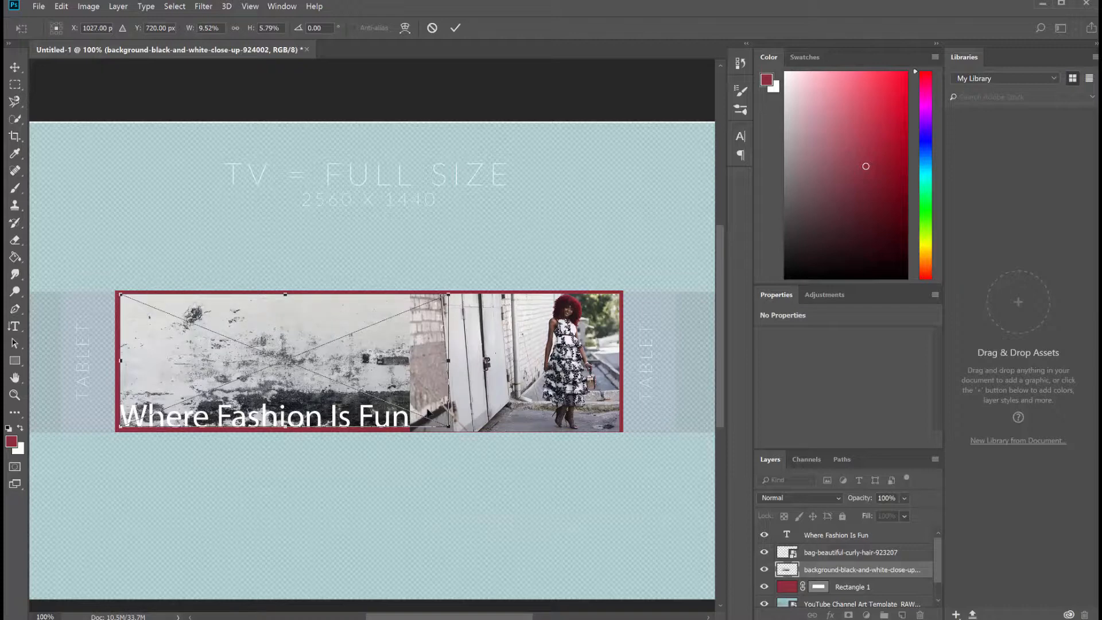
{"action": "key", "text": "Return"}
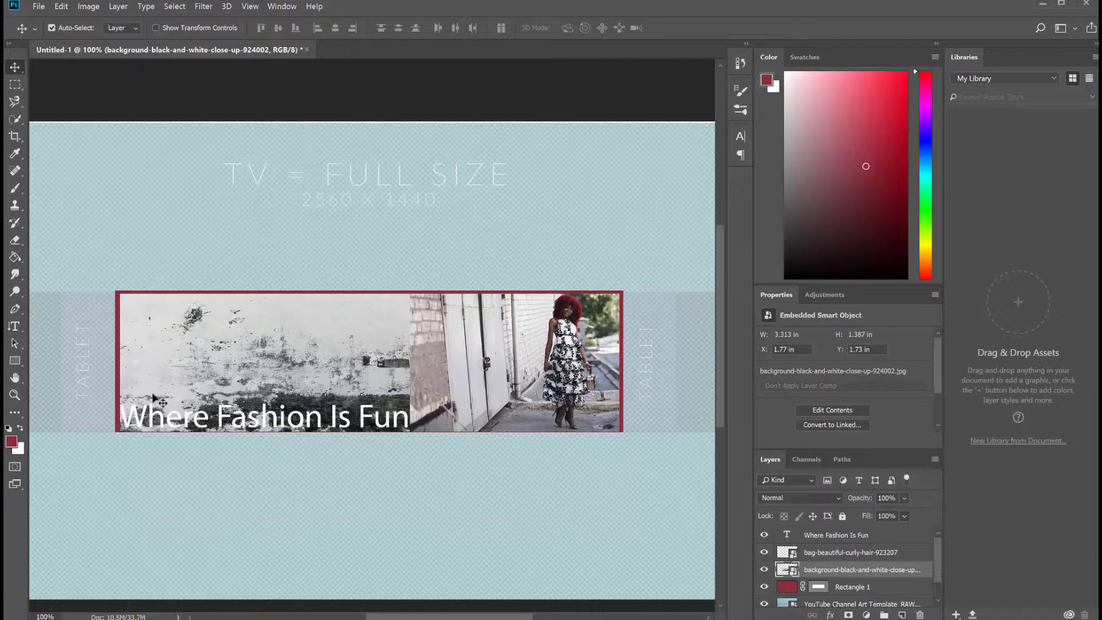
Move the red "Where Fashion Is Fun" tagline up to the middle of the wall image, with the template layer shown
{"action": "left_click_drag", "start_coordinate": [257, 417], "coordinate": [254, 353]}
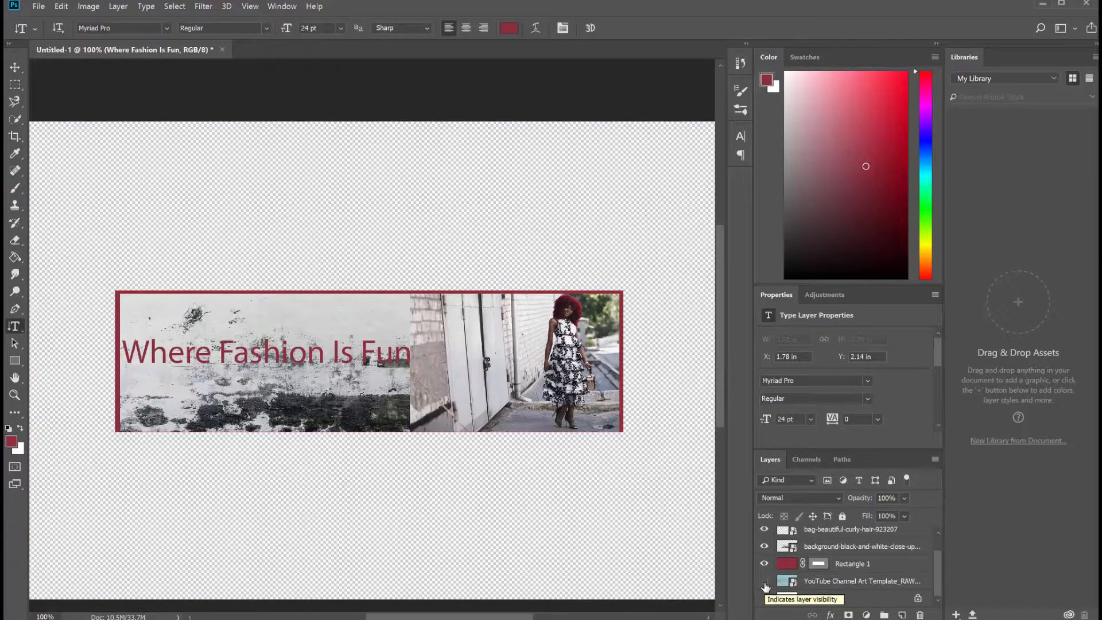
{"action": "left_click", "coordinate": [765, 582]}
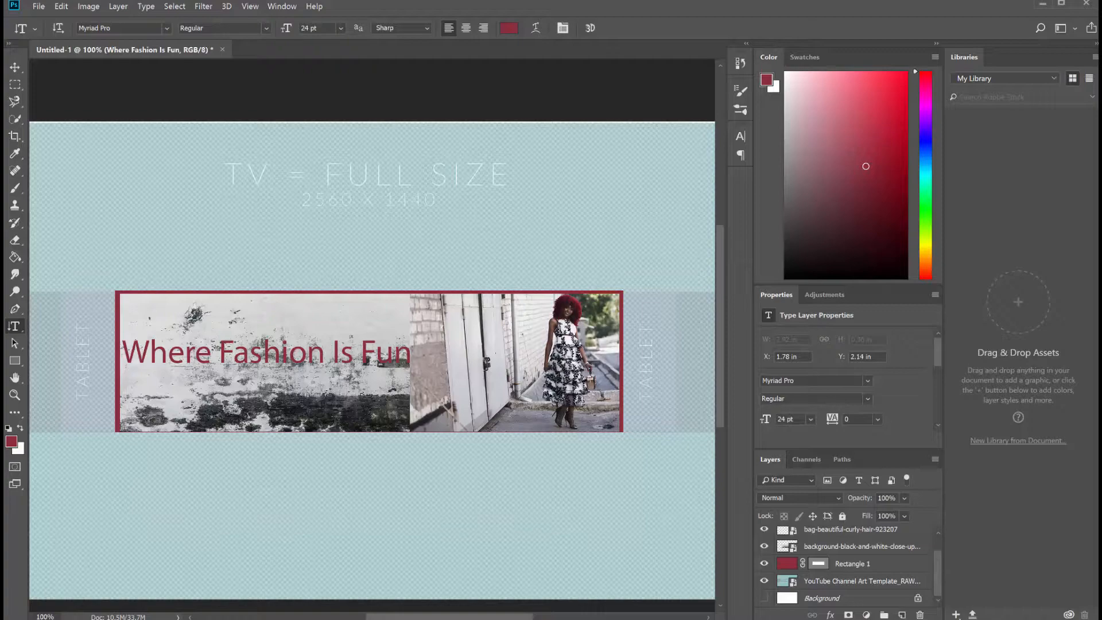
Create a new blank layer above the tagline layer, with #8c2f3a as the foreground color
{"action": "left_click", "coordinate": [118, 5]}
{"action": "mouse_move", "coordinate": [144, 1]}
{"action": "left_click", "coordinate": [396, 1]}
{"action": "left_click", "coordinate": [718, 174]}
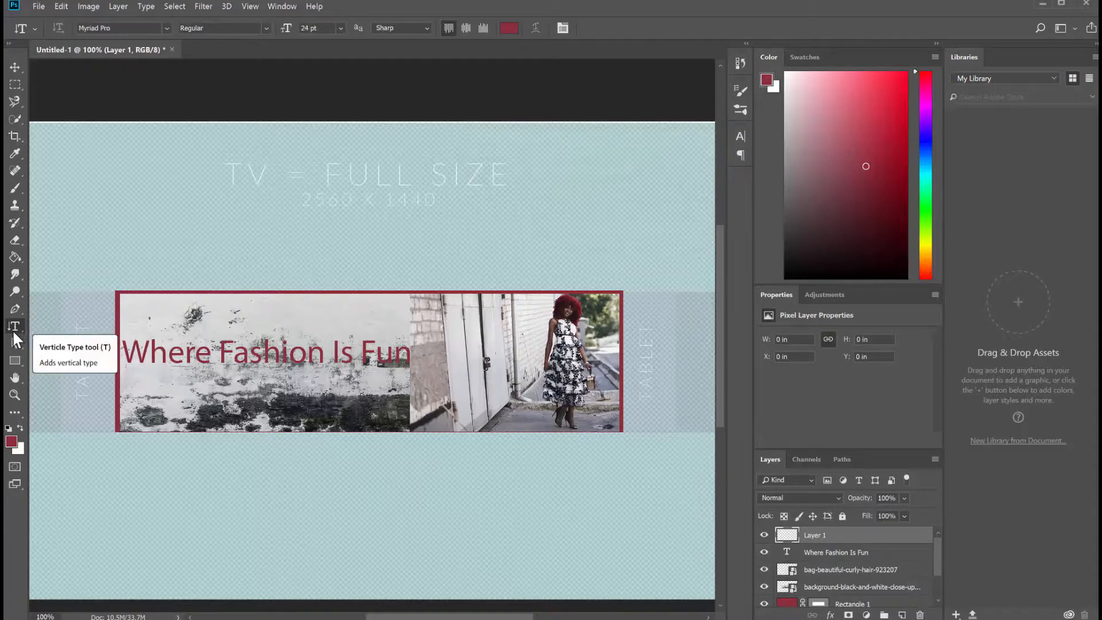
{"action": "left_click", "coordinate": [12, 441]}
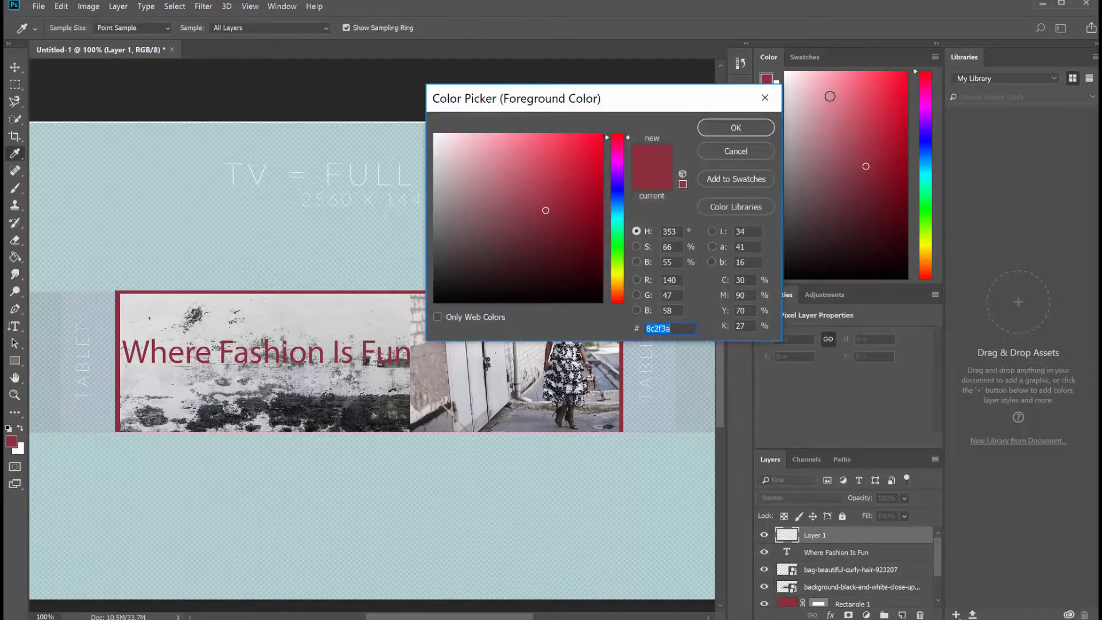
{"action": "left_click", "coordinate": [738, 127]}
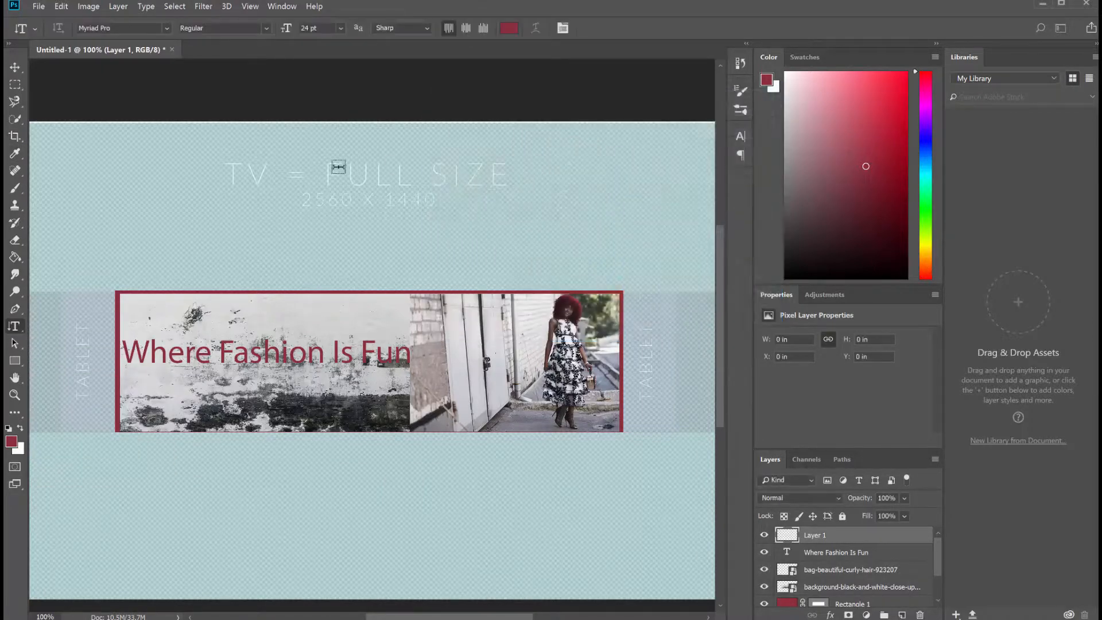
Add the horizontal text "New videos every Wed!" at 16 pt just below the tagline
{"action": "left_click", "coordinate": [74, 480]}
{"action": "left_click", "coordinate": [341, 27]}
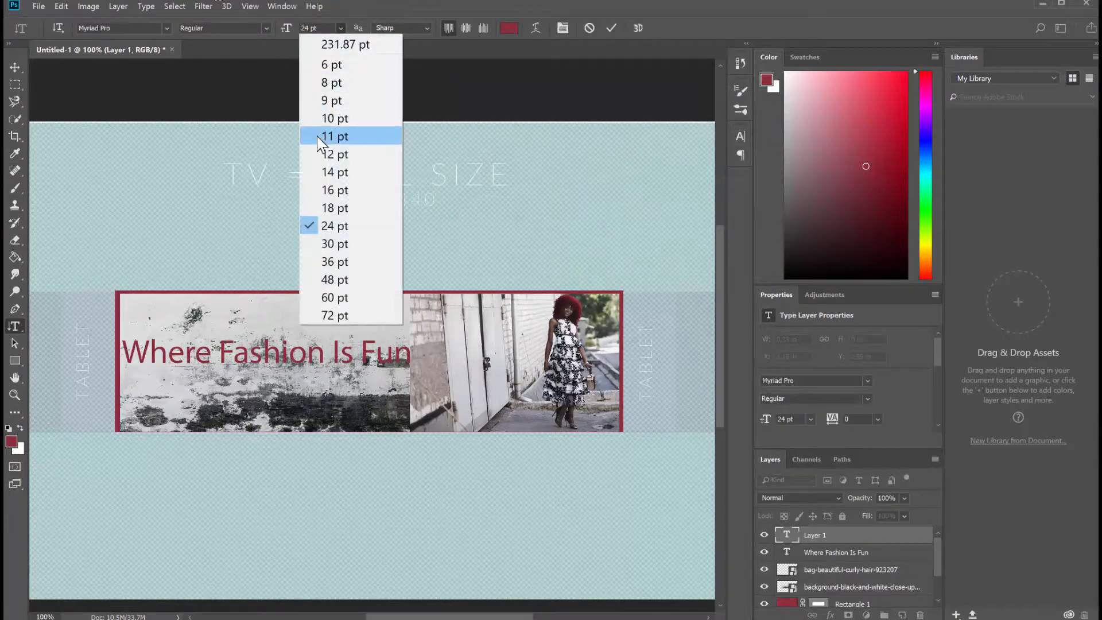
{"action": "left_click", "coordinate": [339, 190]}
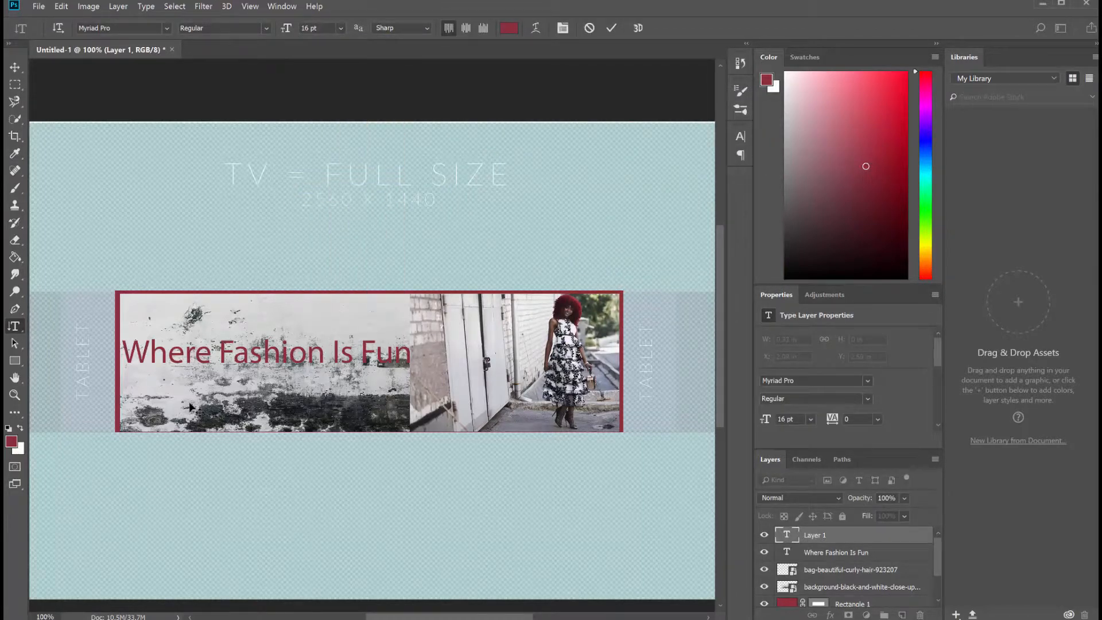
{"action": "type", "text": "New"}
{"action": "left_click", "coordinate": [63, 27]}
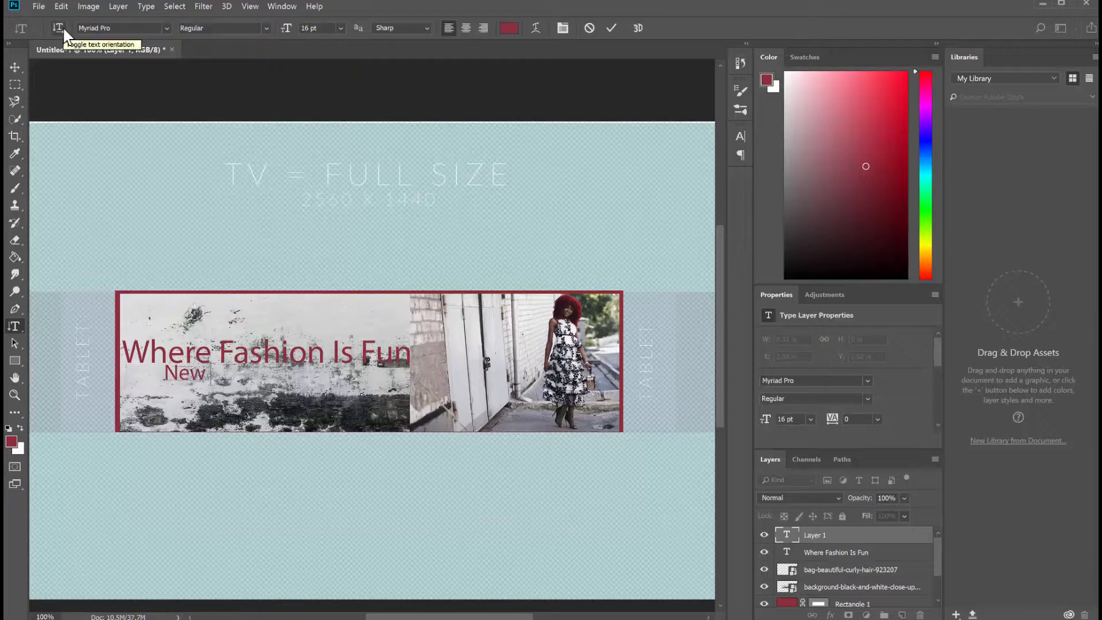
{"action": "type", "text": "videos every Wed!"}
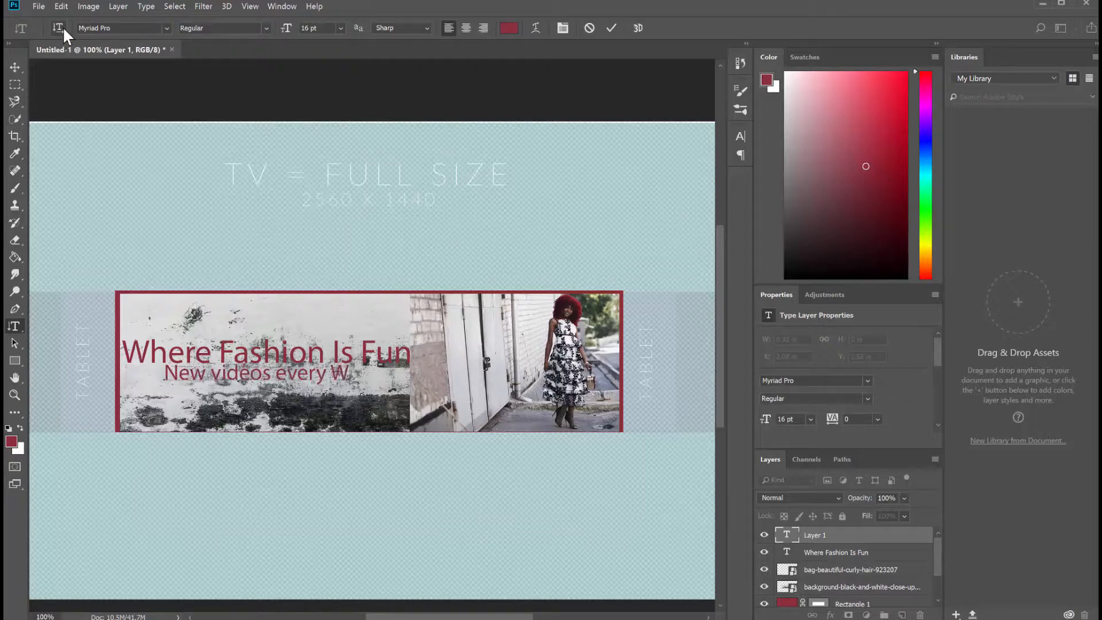
{"action": "key", "text": "ctrl+Return"}
Move the "New videos every Wed!" text lower and center it on a dark red bar, at X 2.06 in, Y 2.61 in
{"action": "left_click_drag", "start_coordinate": [275, 382], "coordinate": [268, 396]}
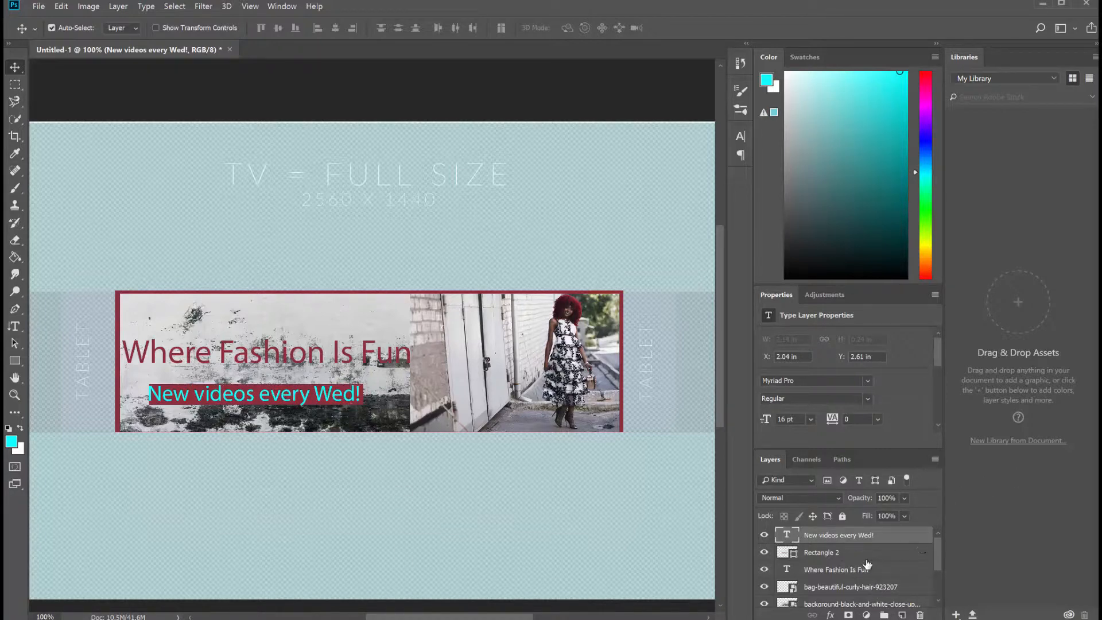
{"action": "left_click", "coordinate": [896, 558]}
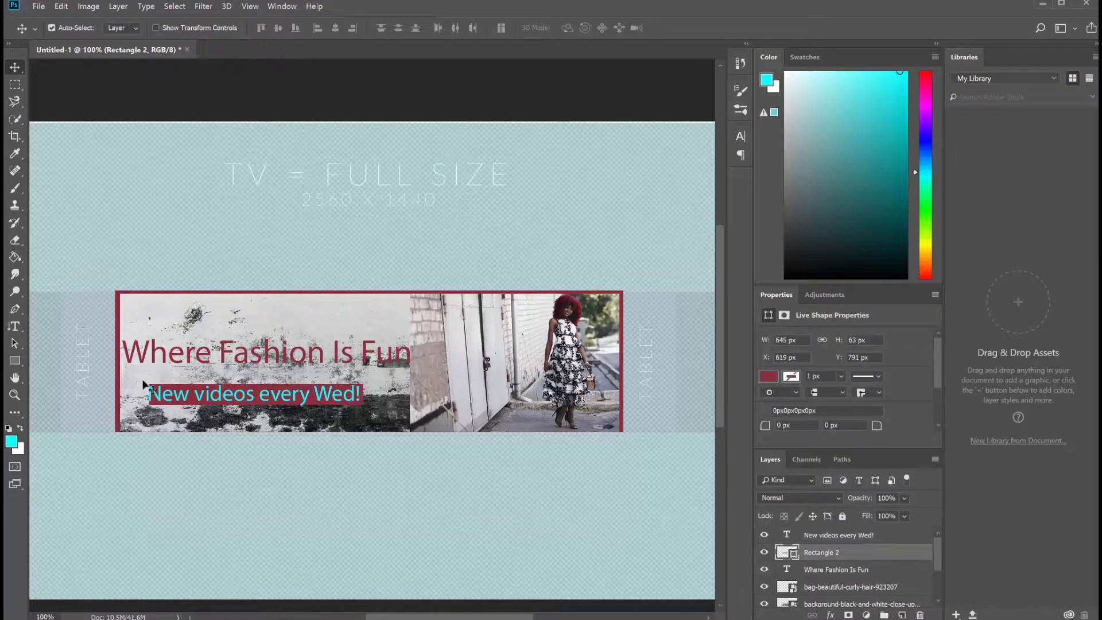
{"action": "left_click_drag", "start_coordinate": [334, 404], "coordinate": [340, 407]}
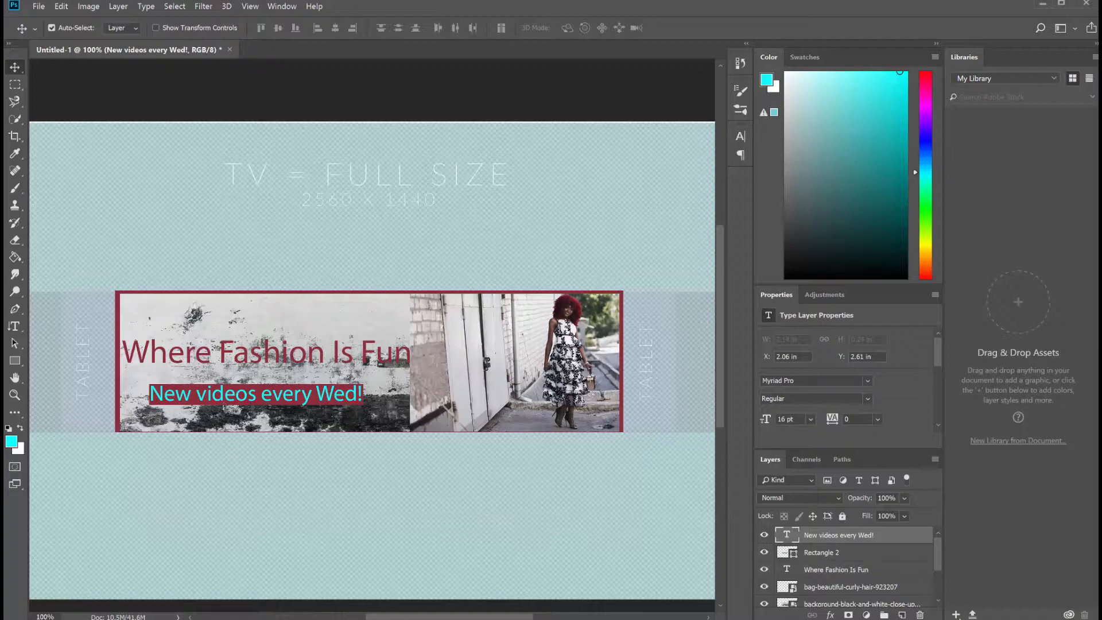
Check the finished banner with the YouTube Channel Art Template layer hidden, and show the layer again
{"action": "scroll", "coordinate": [779, 593], "scroll_direction": "down", "scroll_amount": 3}
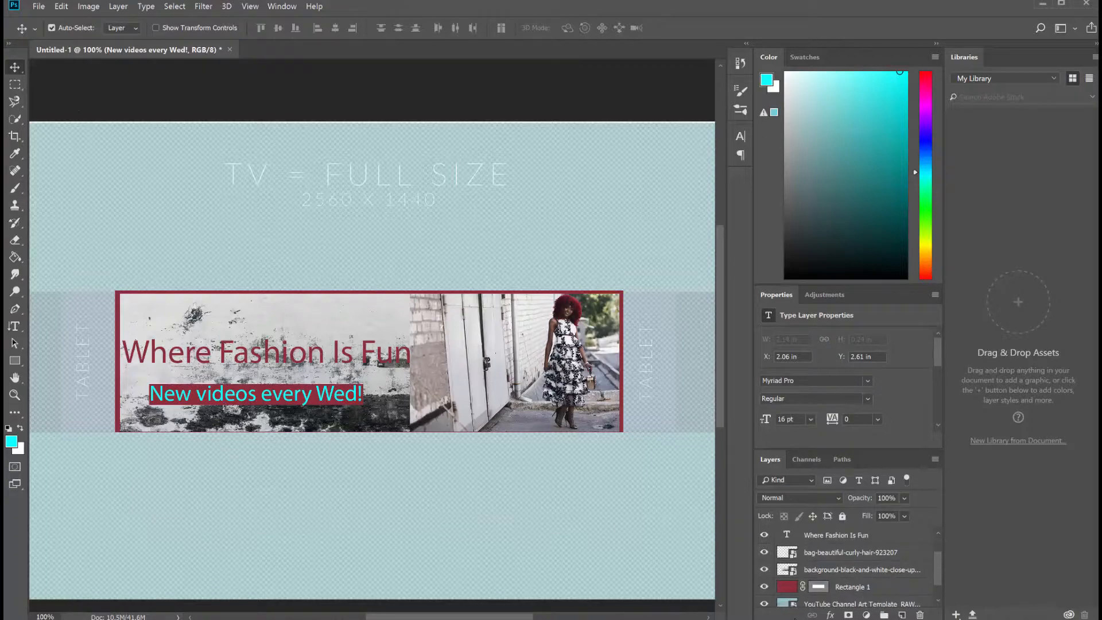
{"action": "left_click", "coordinate": [764, 587]}
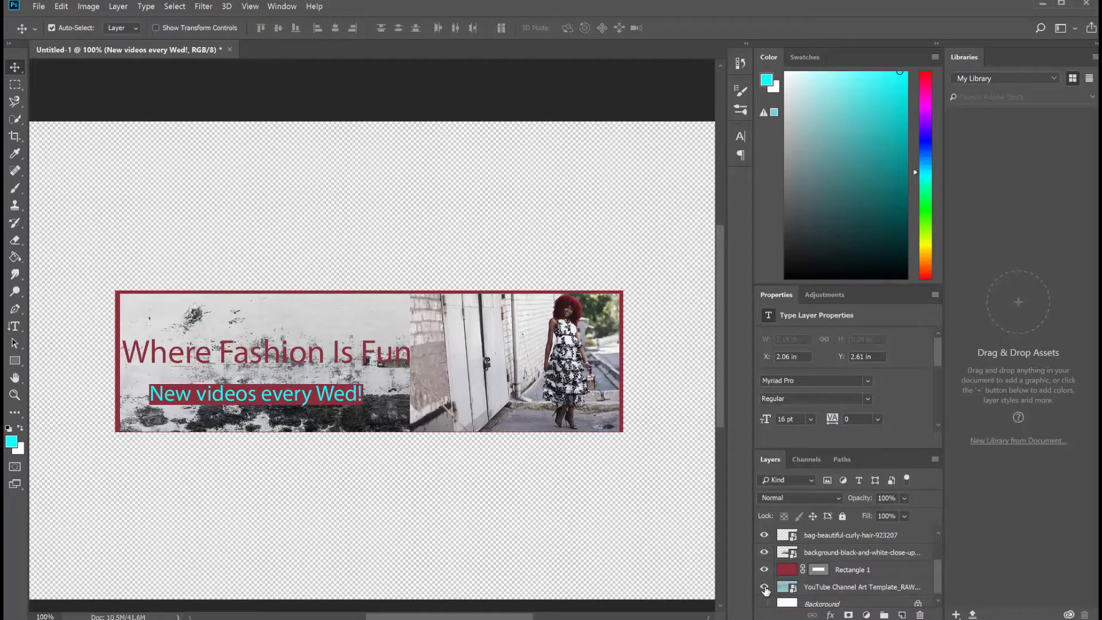
{"action": "left_click", "coordinate": [765, 587]}
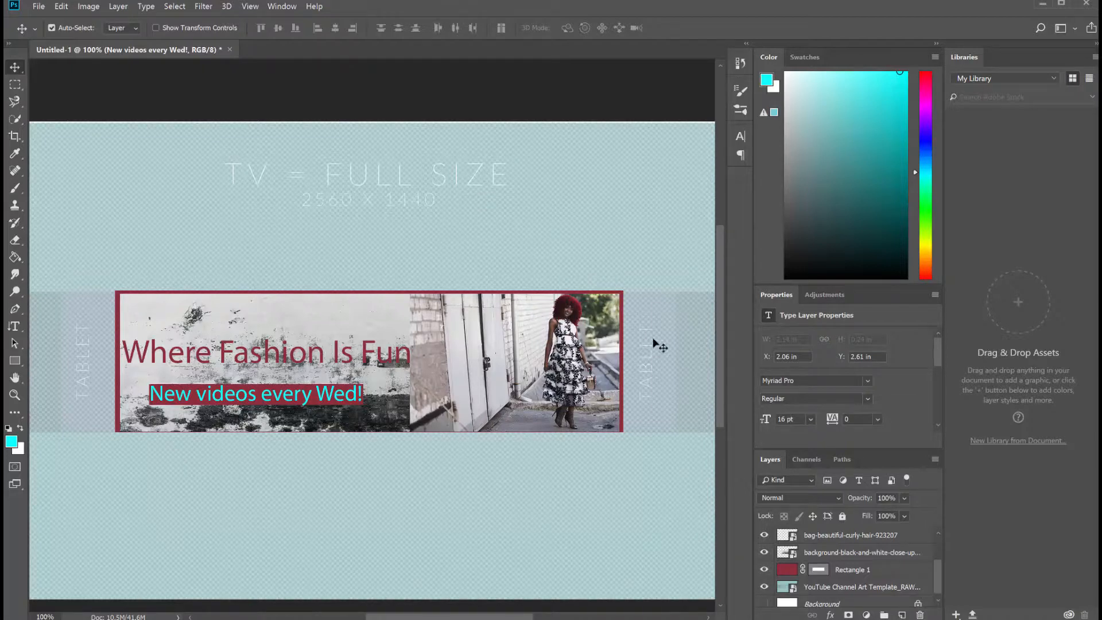
{"action": "scroll", "coordinate": [638, 402], "scroll_direction": "down", "scroll_amount": 1}
{"action": "scroll", "coordinate": [638, 405], "scroll_direction": "down", "scroll_amount": 1}
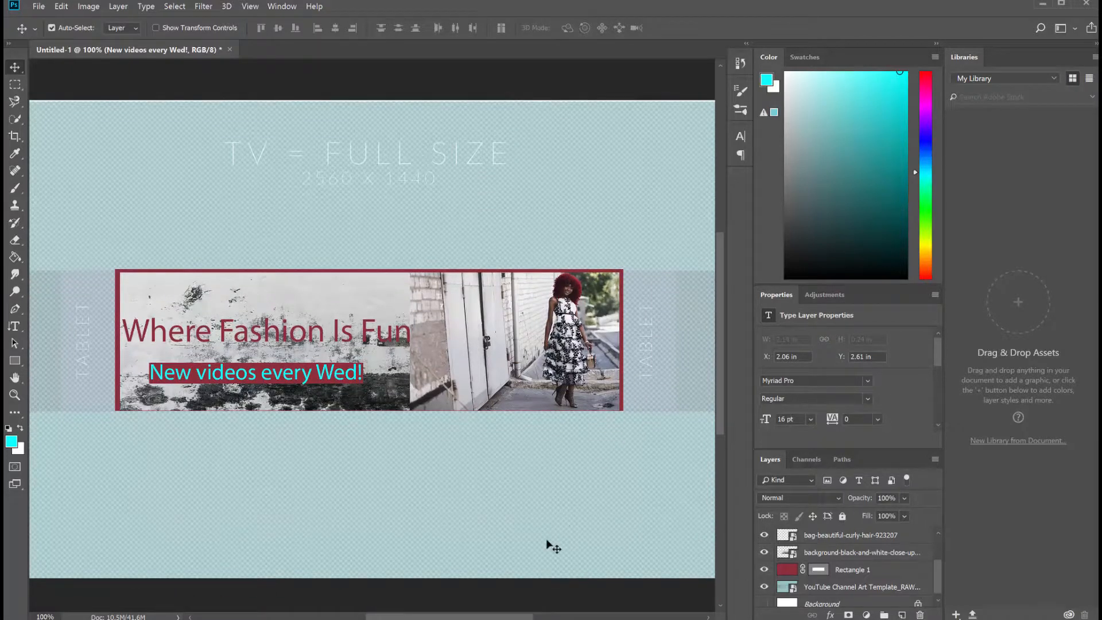
{"action": "left_click_drag", "start_coordinate": [497, 616], "coordinate": [468, 617]}
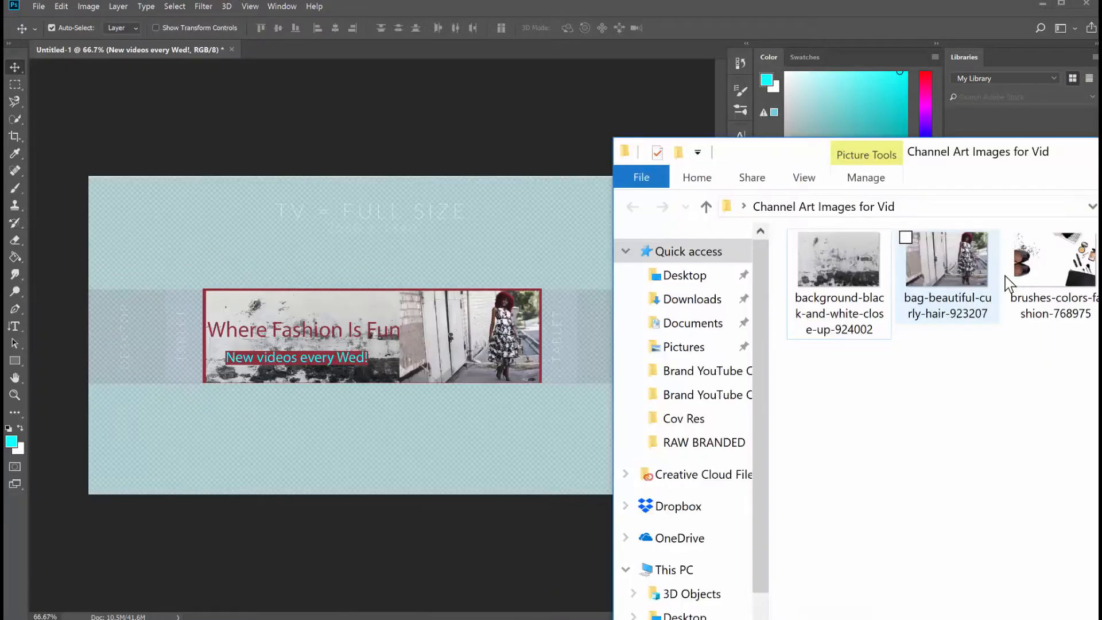
Place the brushes-colors-fashion-768975 image in the document and stretch it to cover the full width of the canvas
{"action": "mouse_move", "coordinate": [1054, 261]}
{"action": "left_mouse_down"}
{"action": "mouse_move", "coordinate": [150, 256]}
{"action": "mouse_move", "coordinate": [238, 271]}
{"action": "mouse_move", "coordinate": [256, 241]}
{"action": "left_mouse_up"}
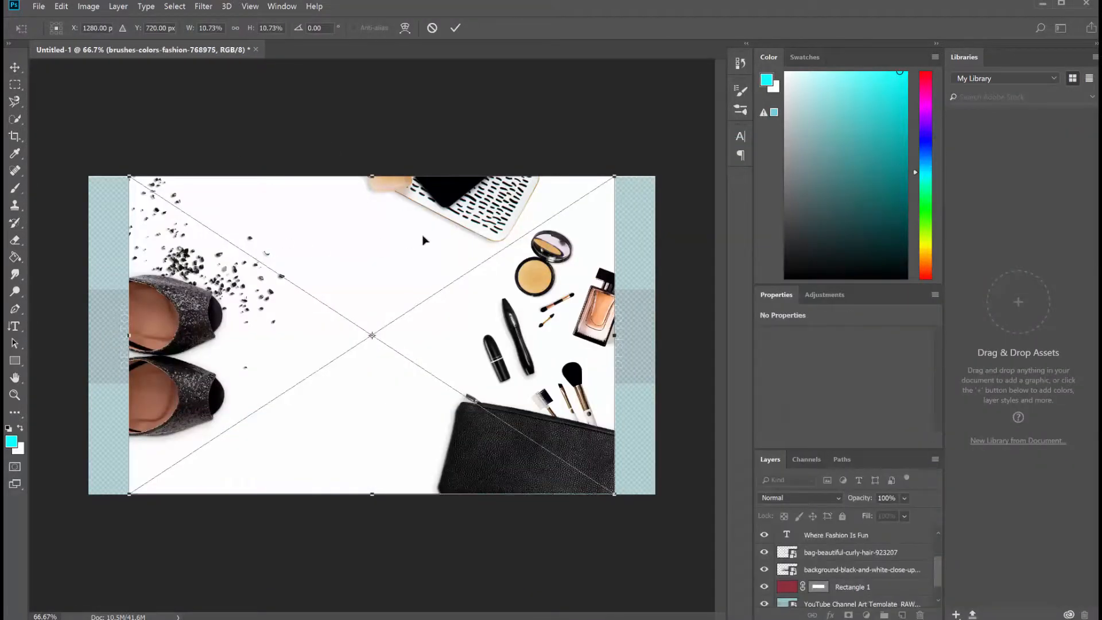
{"action": "left_click_drag", "start_coordinate": [543, 214], "coordinate": [583, 214]}
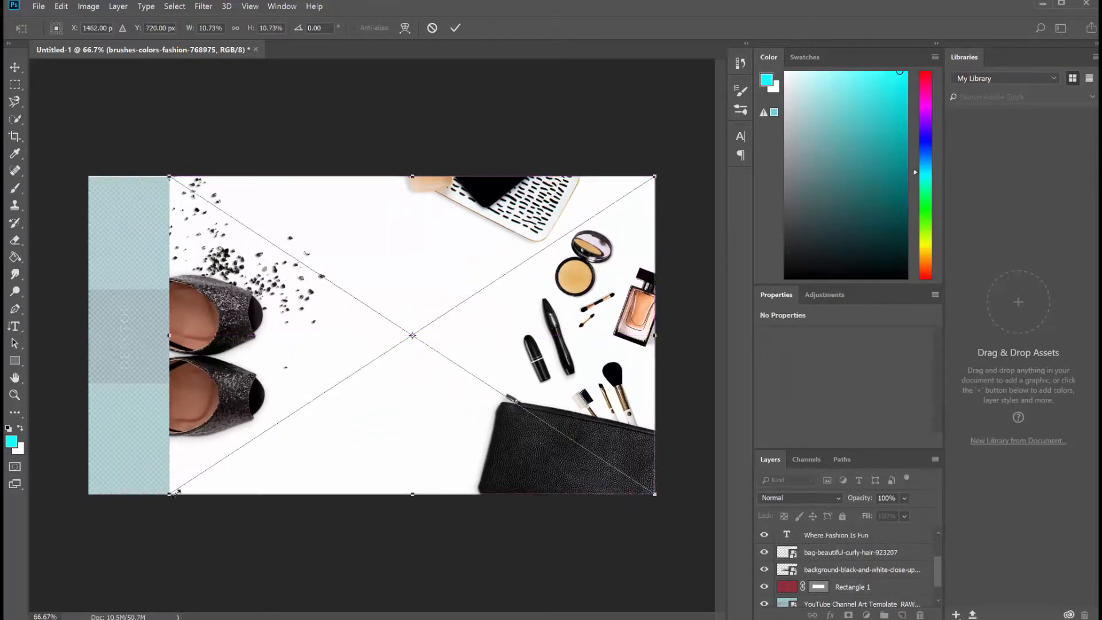
{"action": "left_click_drag", "start_coordinate": [169, 497], "coordinate": [82, 498]}
{"action": "key", "text": "Return"}
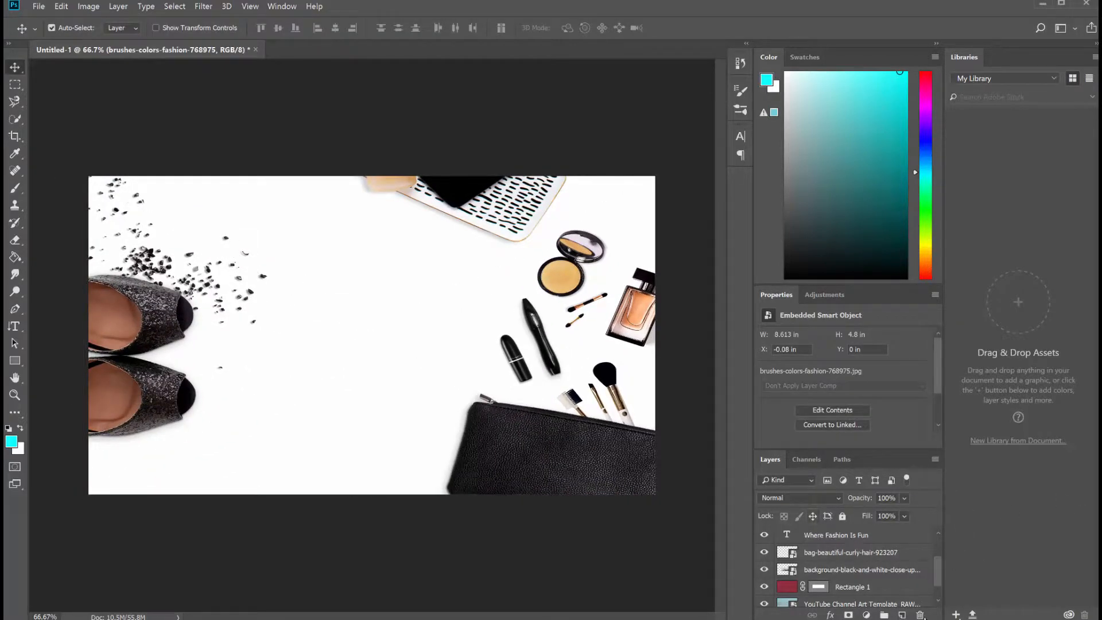
Move the brushes-colors-fashion-768975 layer directly below Rectangle 1, and make the YouTube Channel Art Template layer visible
{"action": "left_click_drag", "start_coordinate": [940, 580], "coordinate": [941, 553]}
{"action": "left_click_drag", "start_coordinate": [849, 535], "coordinate": [848, 544]}
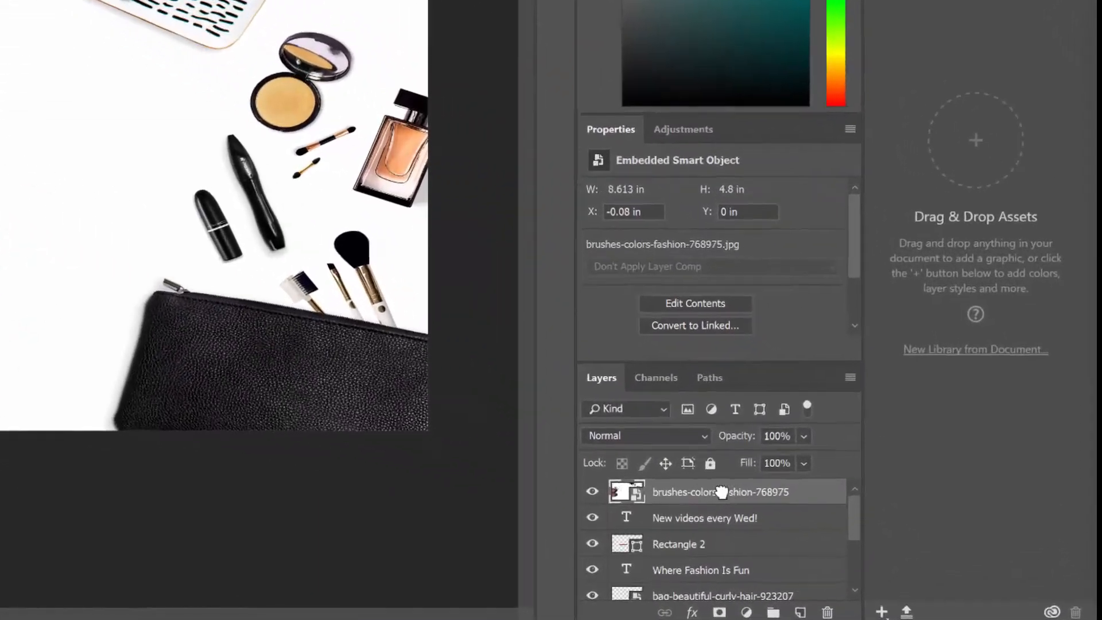
{"action": "mouse_move", "coordinate": [698, 500]}
{"action": "left_mouse_down"}
{"action": "mouse_move", "coordinate": [692, 591]}
{"action": "mouse_move", "coordinate": [690, 542]}
{"action": "mouse_move", "coordinate": [682, 579]}
{"action": "left_mouse_up"}
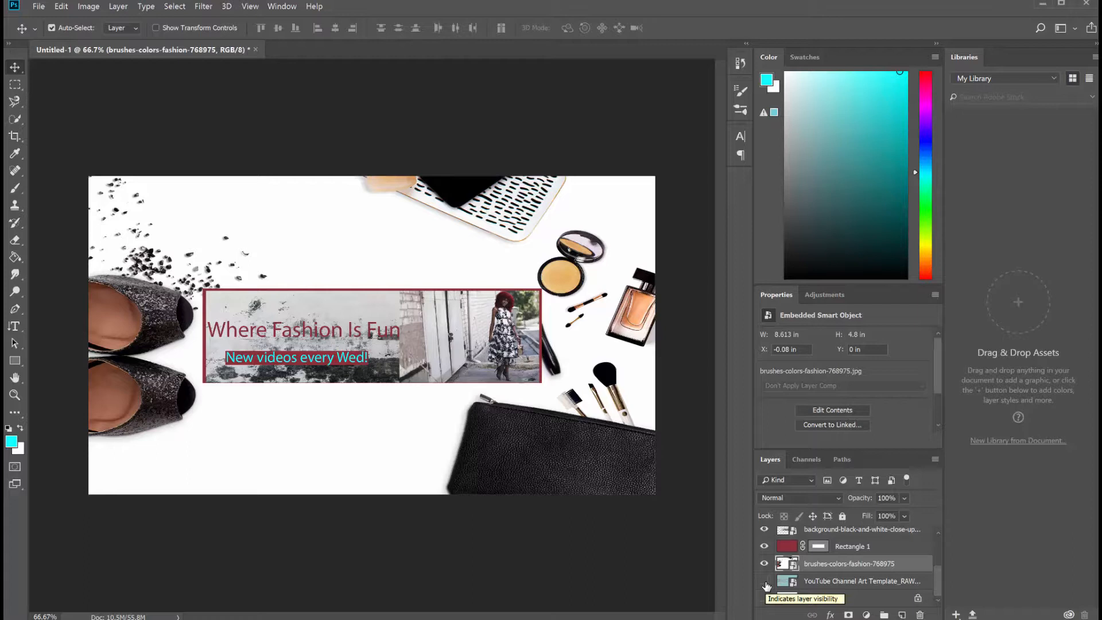
{"action": "left_click", "coordinate": [765, 581]}
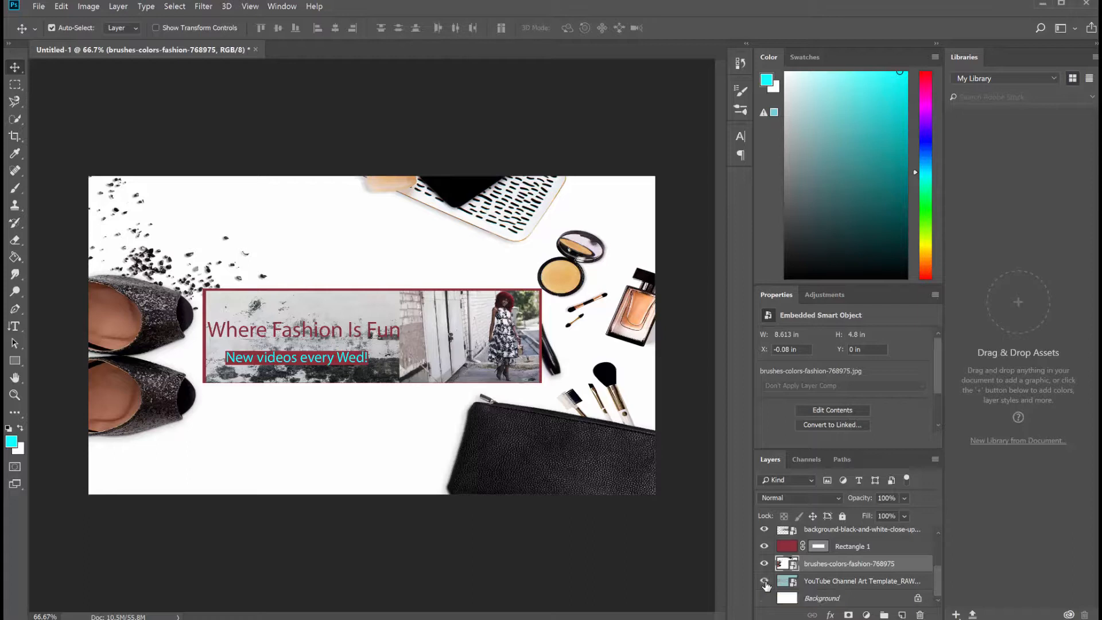
Move the YouTube Channel Art Template layer directly above Rectangle 2 and lower its opacity so the artwork shows through more
{"action": "left_click", "coordinate": [837, 582]}
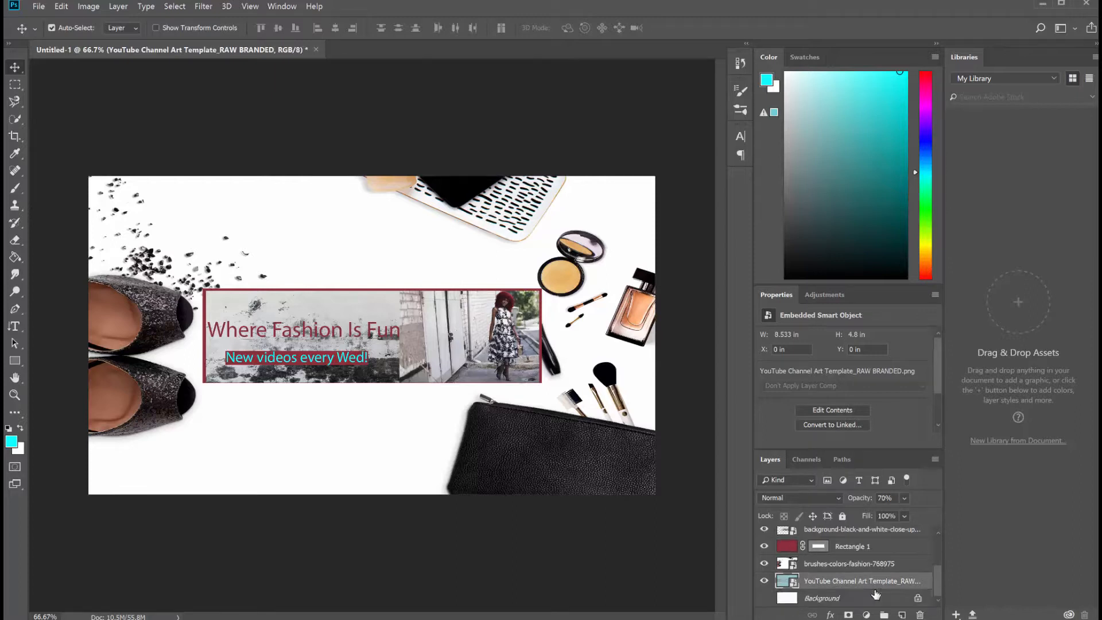
{"action": "left_click_drag", "start_coordinate": [870, 586], "coordinate": [855, 521]}
{"action": "left_click", "coordinate": [851, 602]}
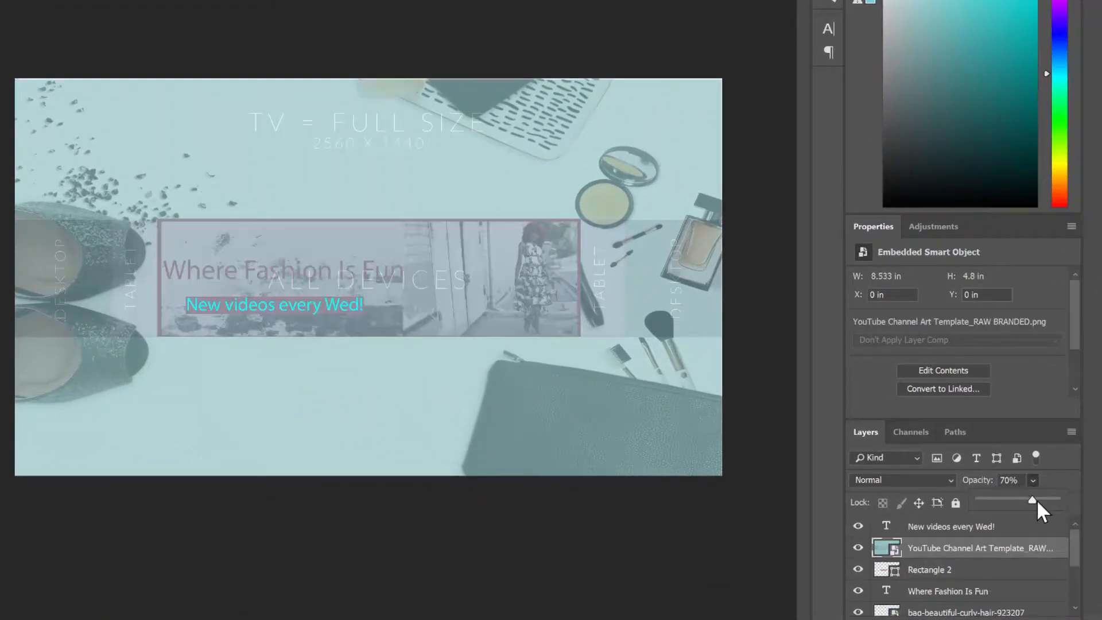
{"action": "mouse_move", "coordinate": [1038, 504]}
{"action": "left_mouse_down"}
{"action": "mouse_move", "coordinate": [1075, 501]}
{"action": "mouse_move", "coordinate": [986, 505]}
{"action": "mouse_move", "coordinate": [1034, 502]}
{"action": "mouse_move", "coordinate": [1016, 504]}
{"action": "left_mouse_up"}
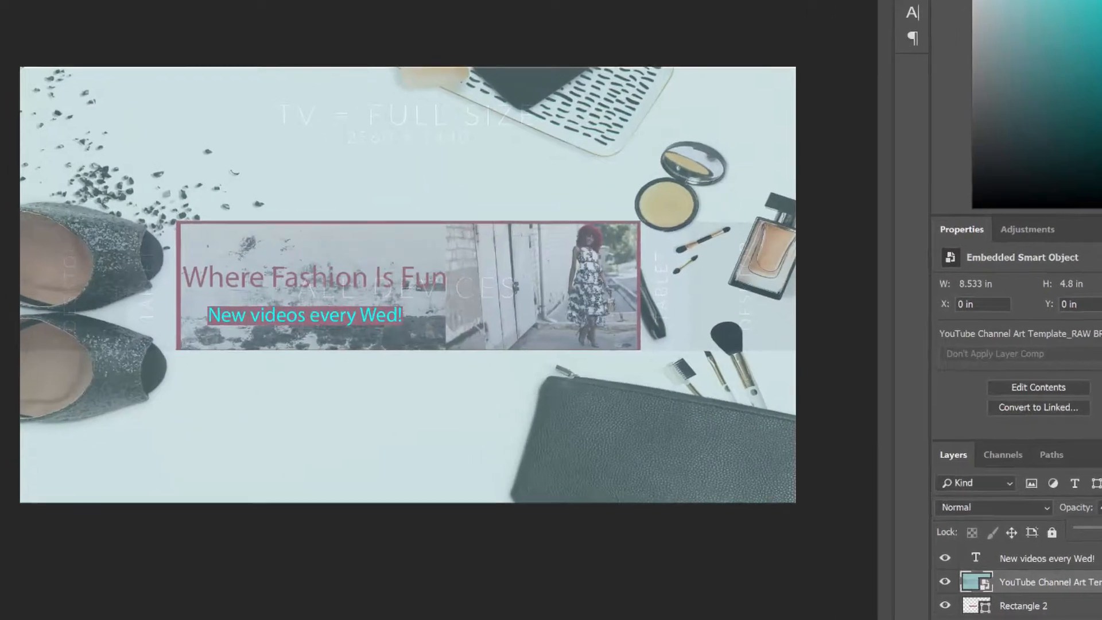